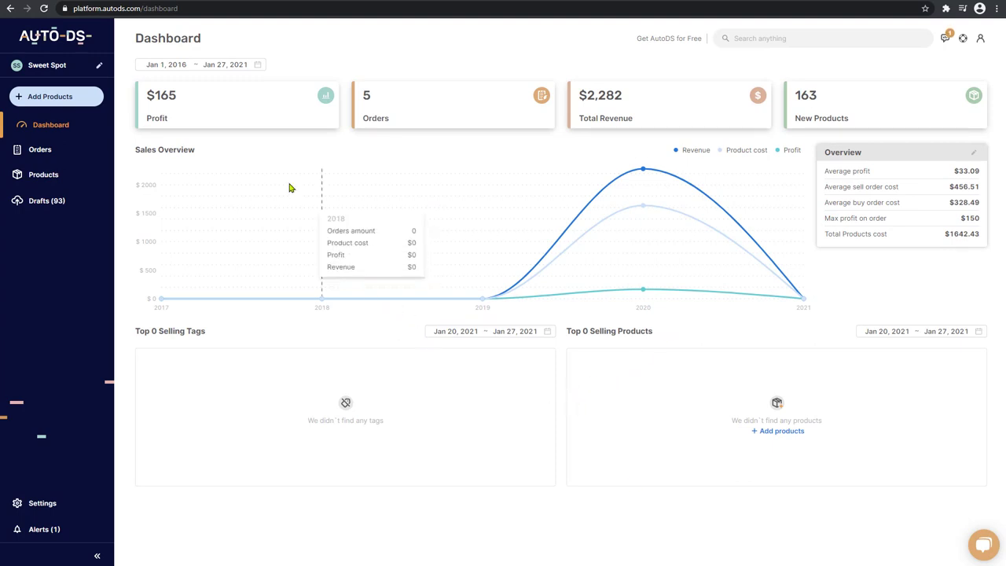
# Start adding a new store and choose eBay as the store type
pyautogui.click(48, 66)
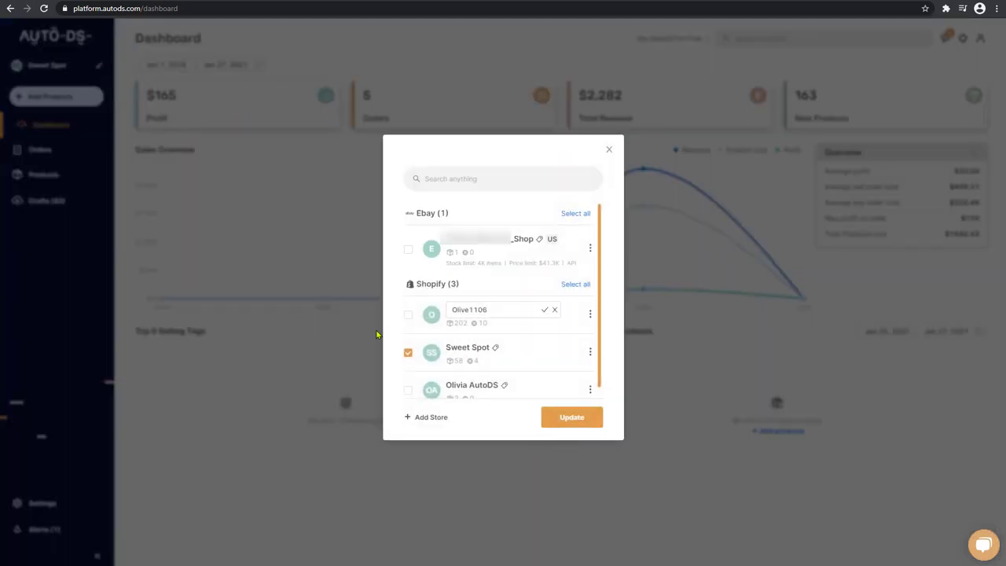
pyautogui.click(429, 417)
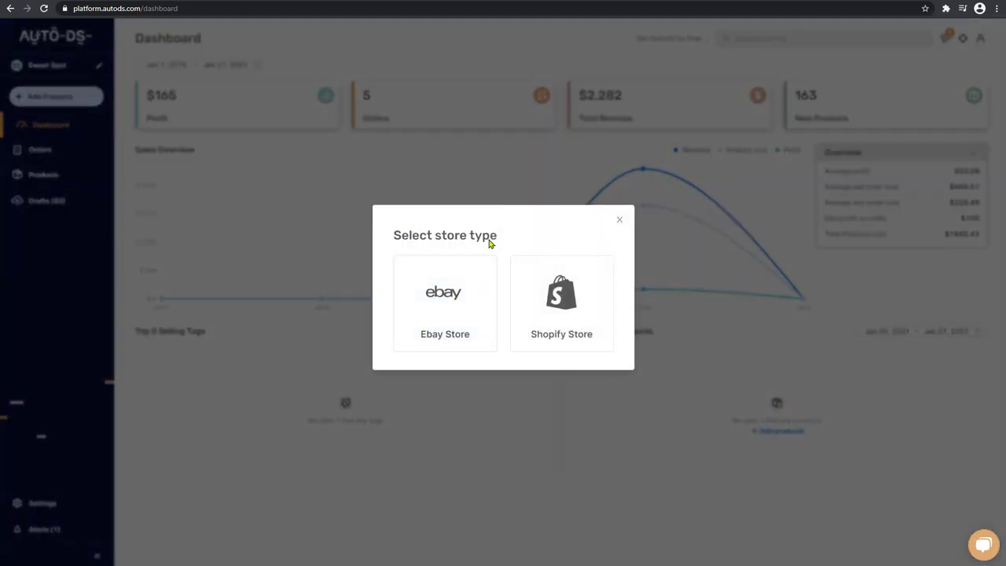
pyautogui.click(447, 307)
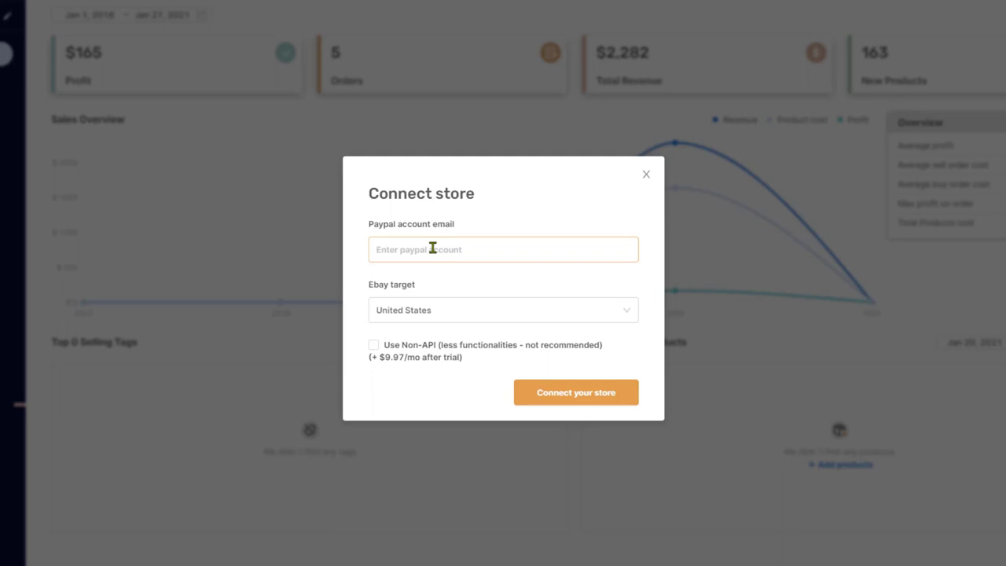
# Enter the PayPal email, keep United States, enable Non-API mode, fill in the store name, and continue
pyautogui.click(433, 248)
pyautogui.hotkey('ctrl', 'v')
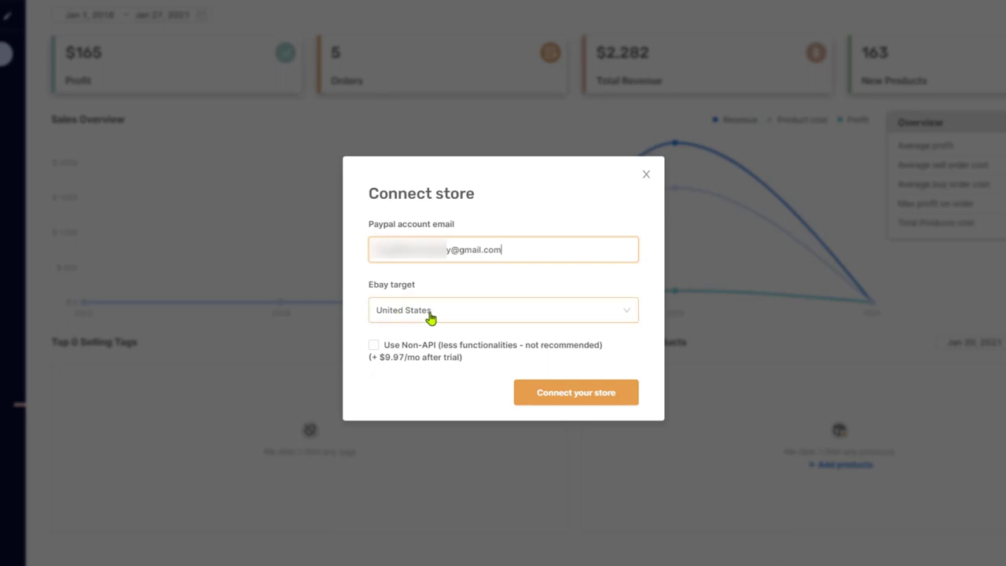
pyautogui.click(392, 329)
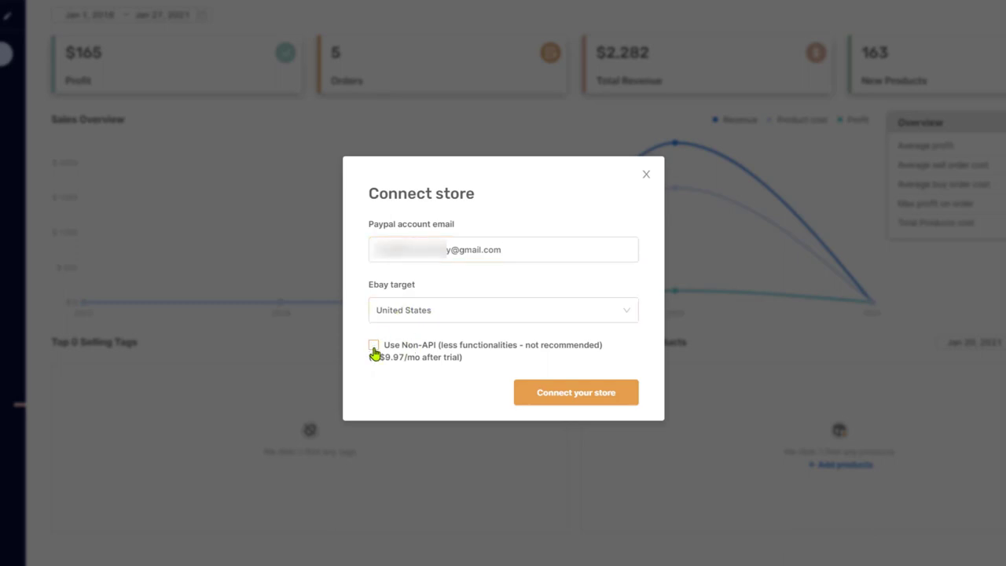
pyautogui.click(373, 346)
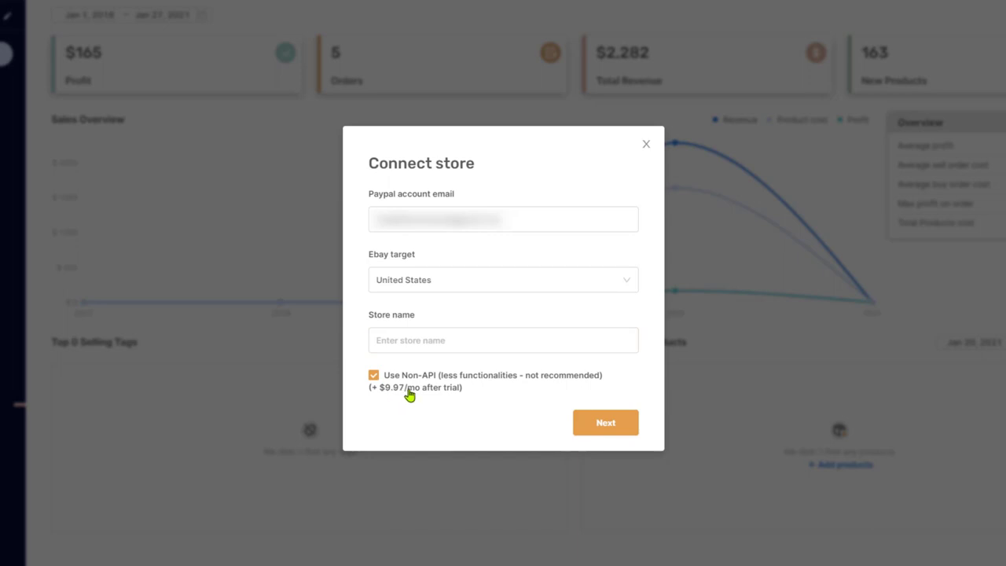
pyautogui.click(404, 341)
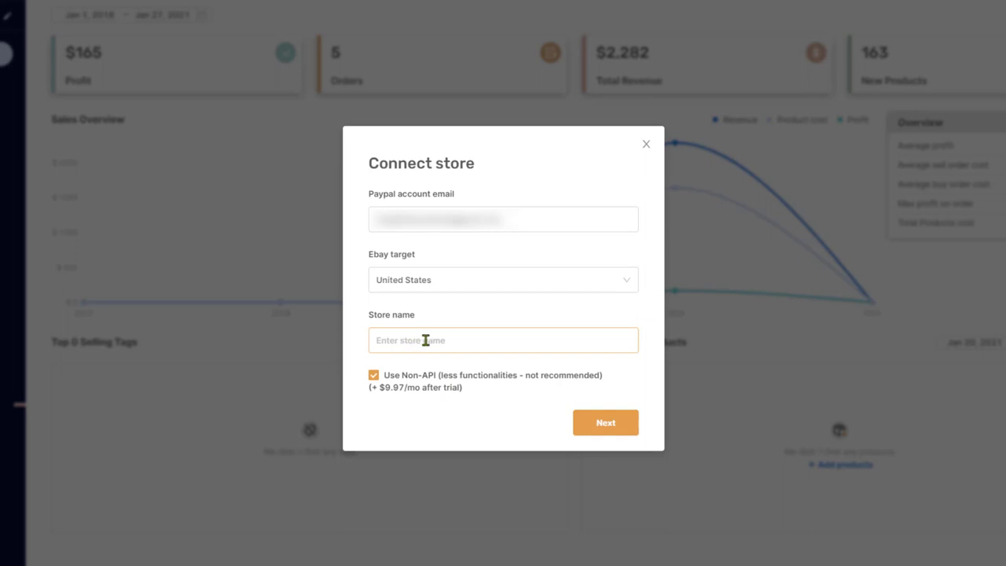
pyautogui.hotkey('ctrl', 'v')
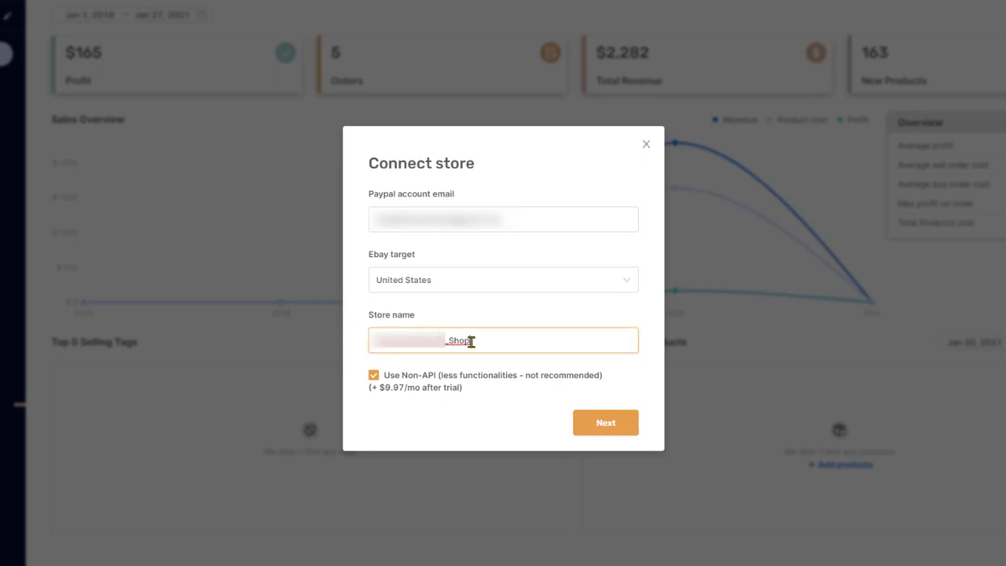
pyautogui.click(602, 425)
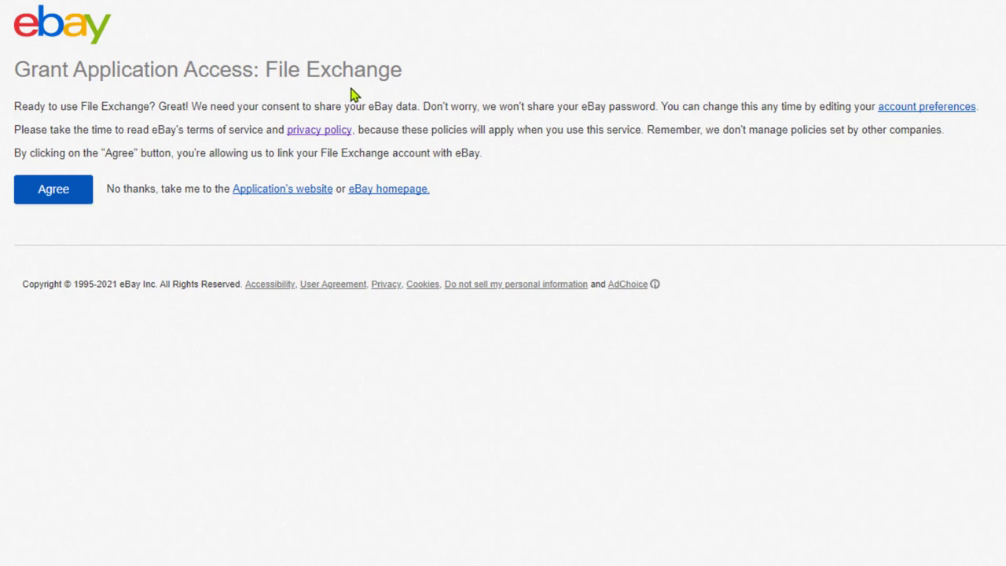
# Agree to grant eBay File Exchange access, then select and copy the generated upload token
pyautogui.click(62, 197)
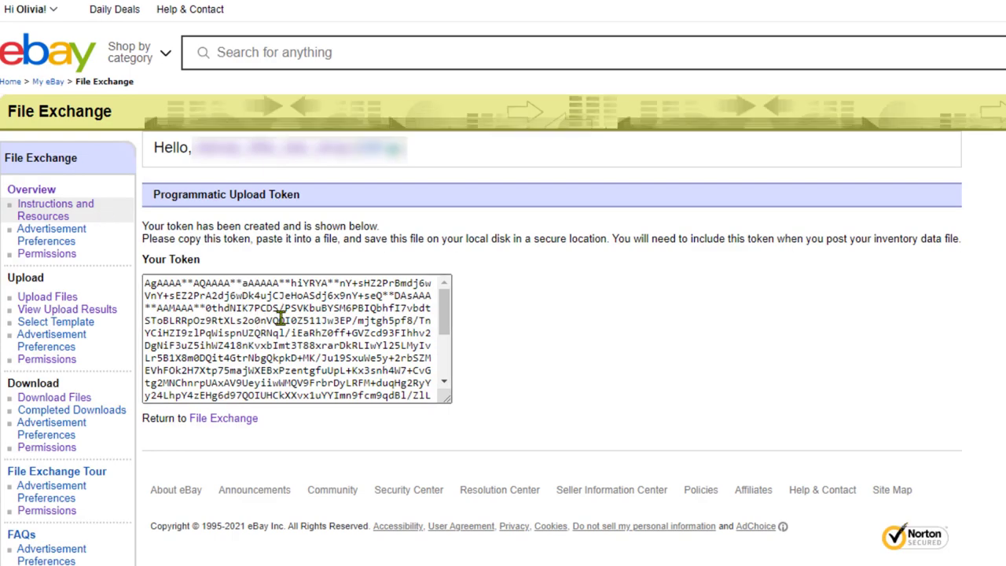
pyautogui.click(281, 318)
pyautogui.hotkey('ctrl', 'a')
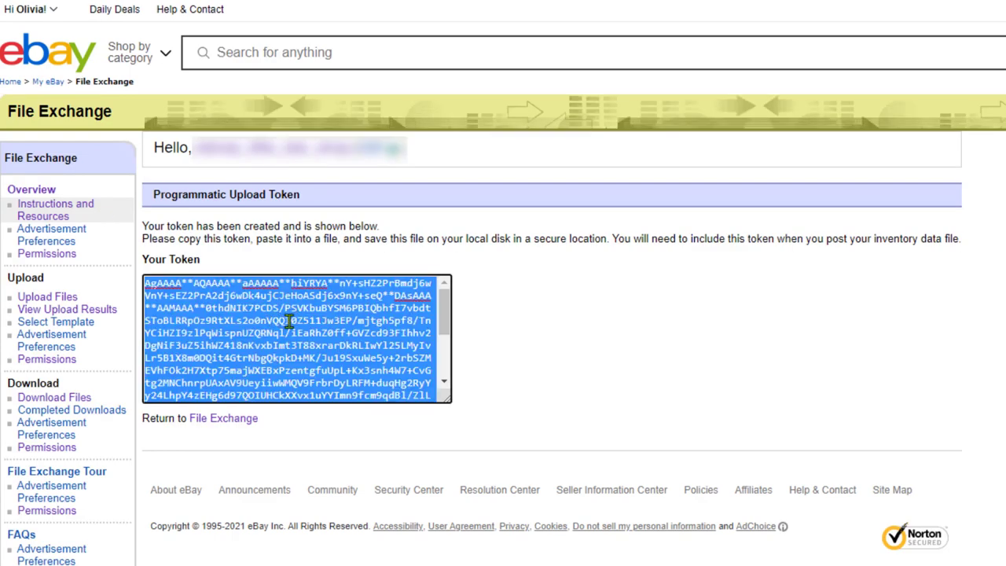
pyautogui.scroll(-3, 287, 320)
pyautogui.scroll(3, 287, 321)
pyautogui.rightClick(297, 321)
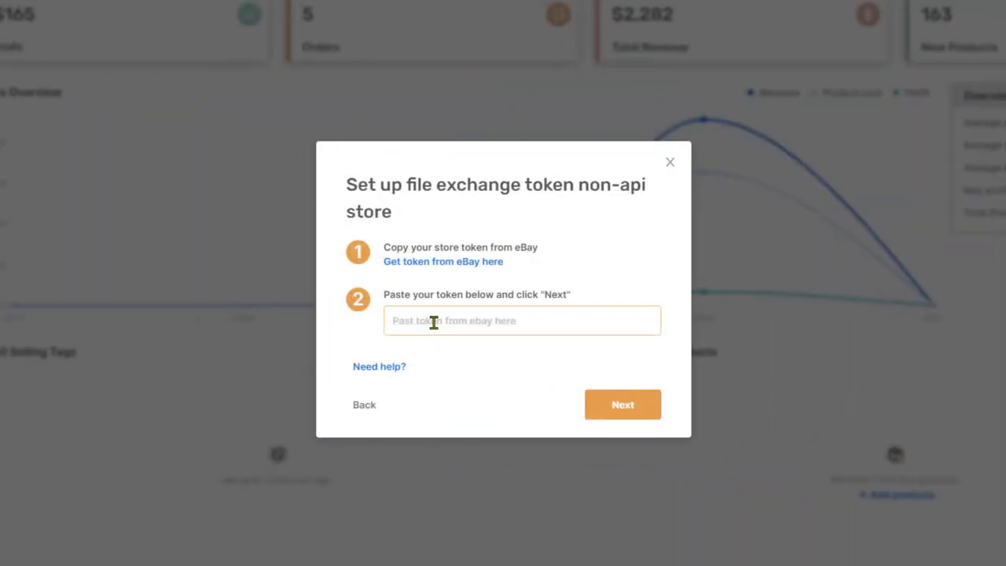
# Paste the eBay token, proceed to Chrome extension setup, and open the extension's download page
pyautogui.rightClick(446, 321)
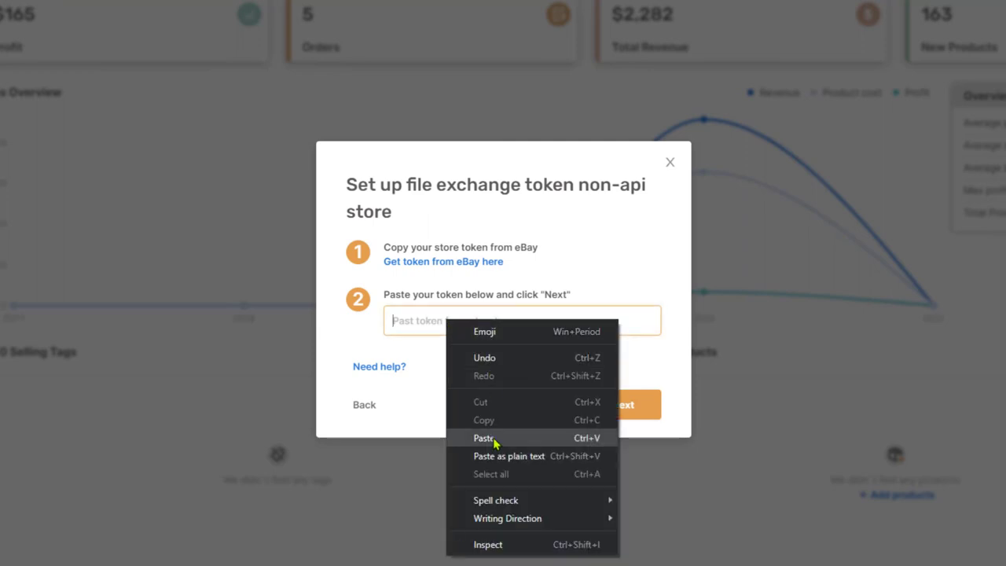
pyautogui.click(484, 438)
pyautogui.click(627, 411)
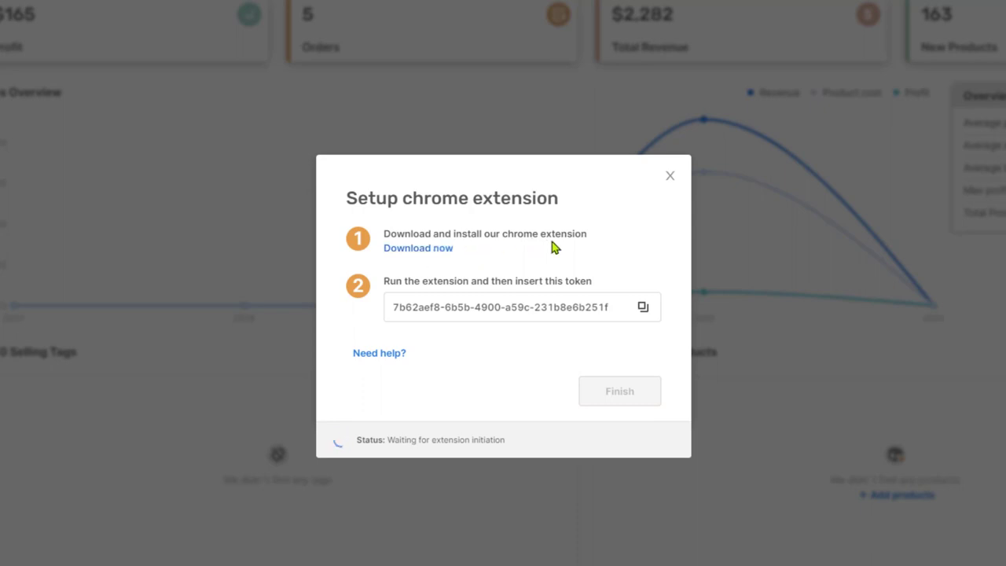
pyautogui.click(420, 250)
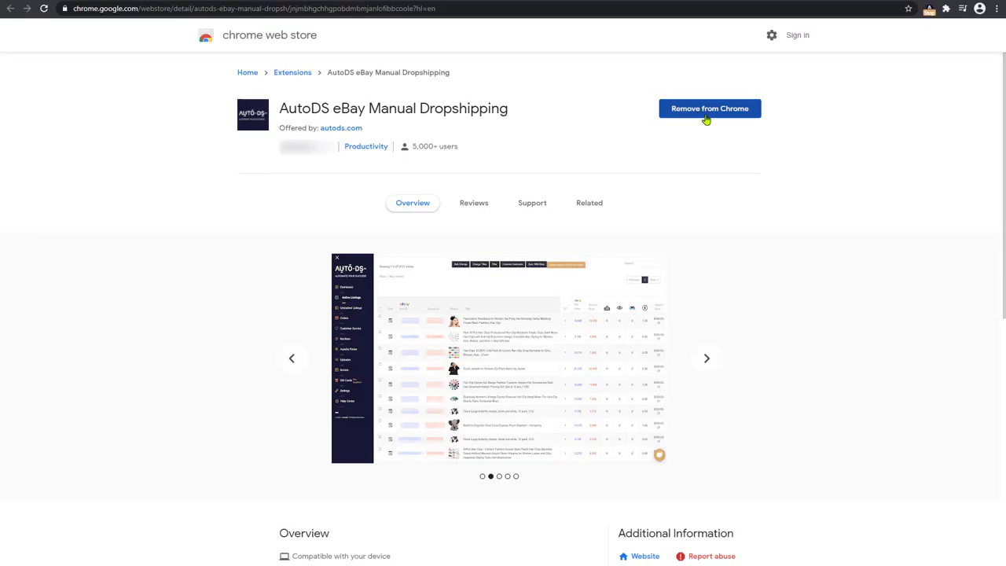
# Open the browser extensions menu to confirm the AutoDS eBay extension is installed
pyautogui.click(929, 12)
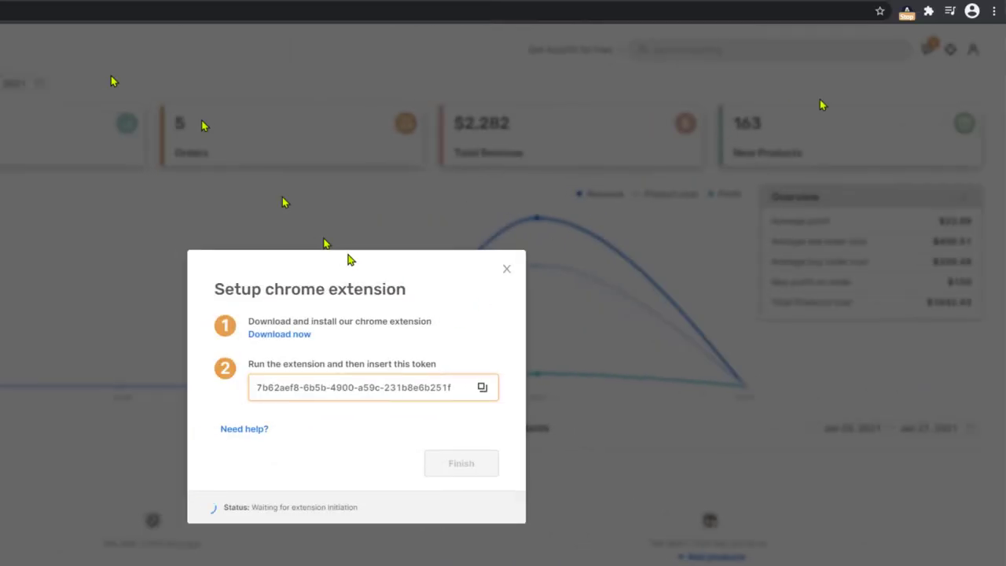
# Copy the AutoDS setup token and paste it into the AutoDS extension
pyautogui.click(908, 14)
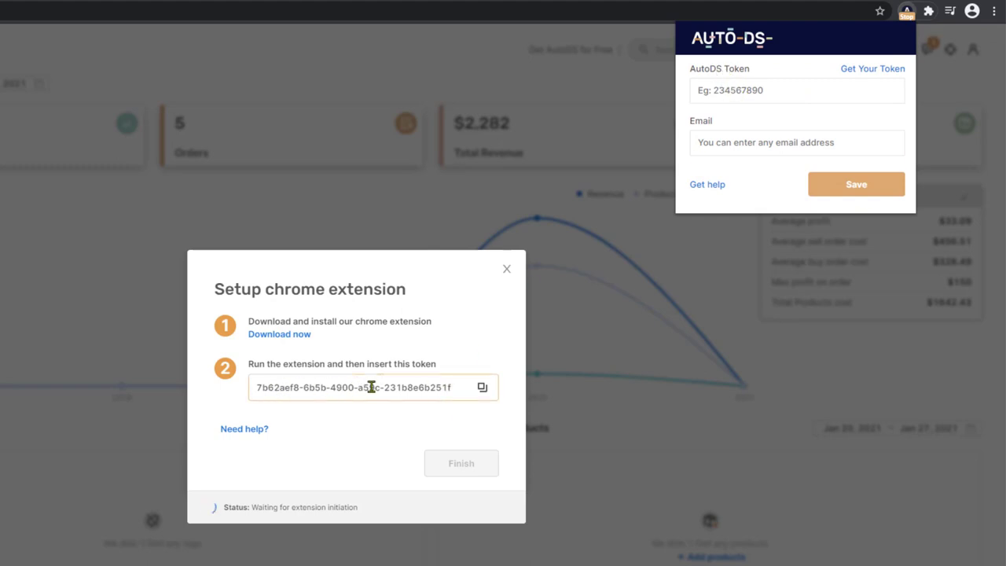
pyautogui.click(483, 390)
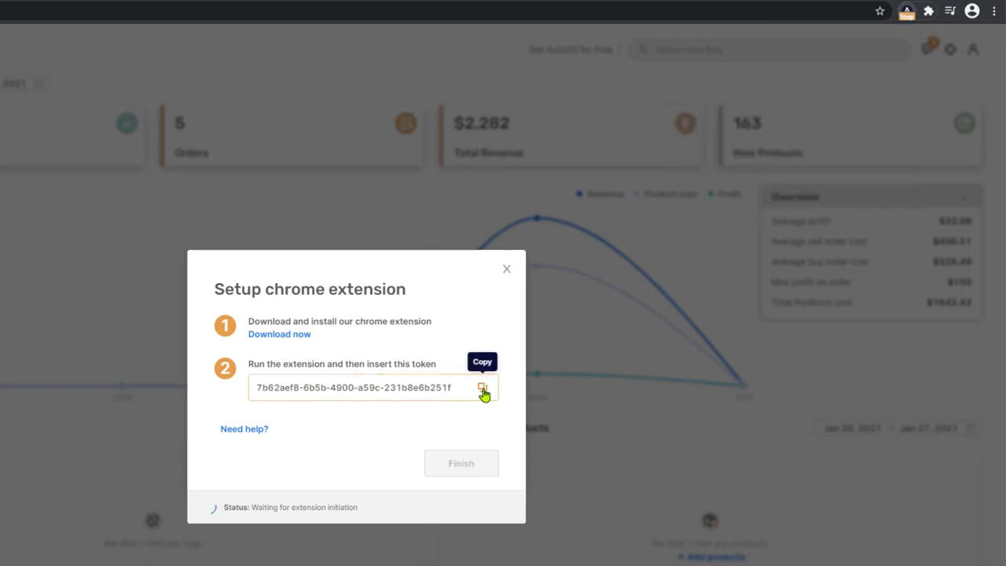
pyautogui.click(908, 12)
pyautogui.rightClick(742, 95)
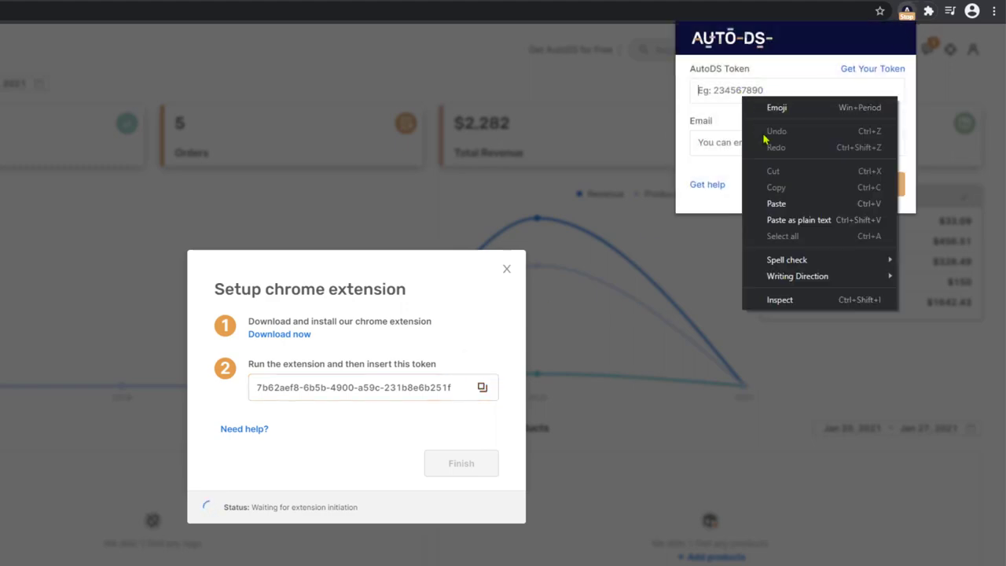
pyautogui.click(778, 204)
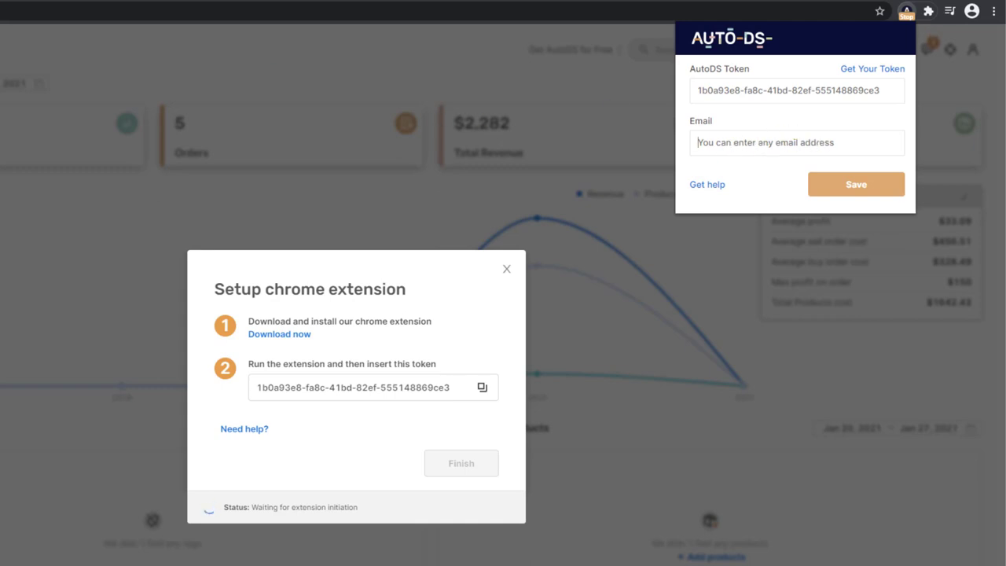
# Enter an email address in the extension, save it, and finish the store setup
pyautogui.click(723, 137)
pyautogui.hotkey('ctrl', 'v')
pyautogui.click(832, 190)
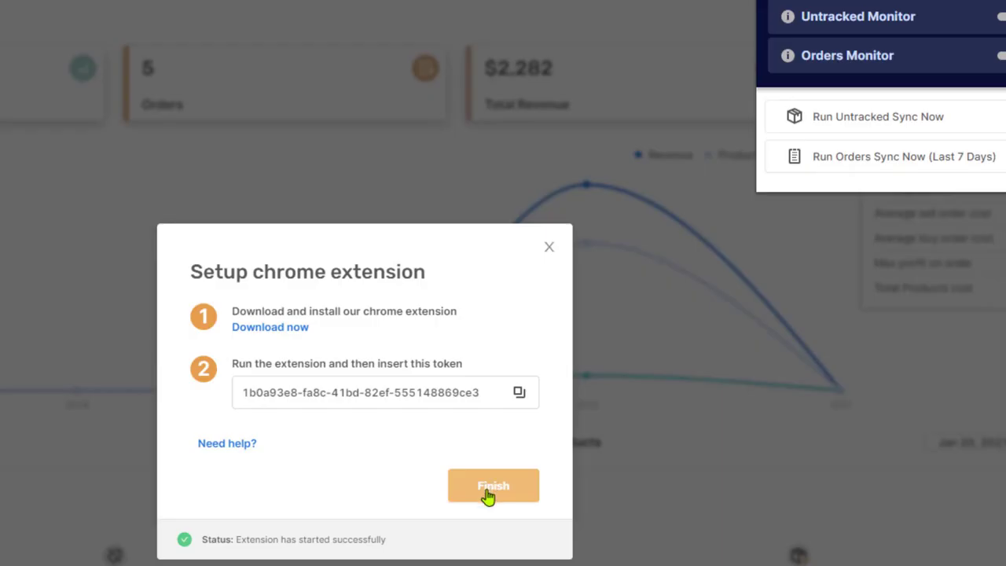
pyautogui.click(489, 494)
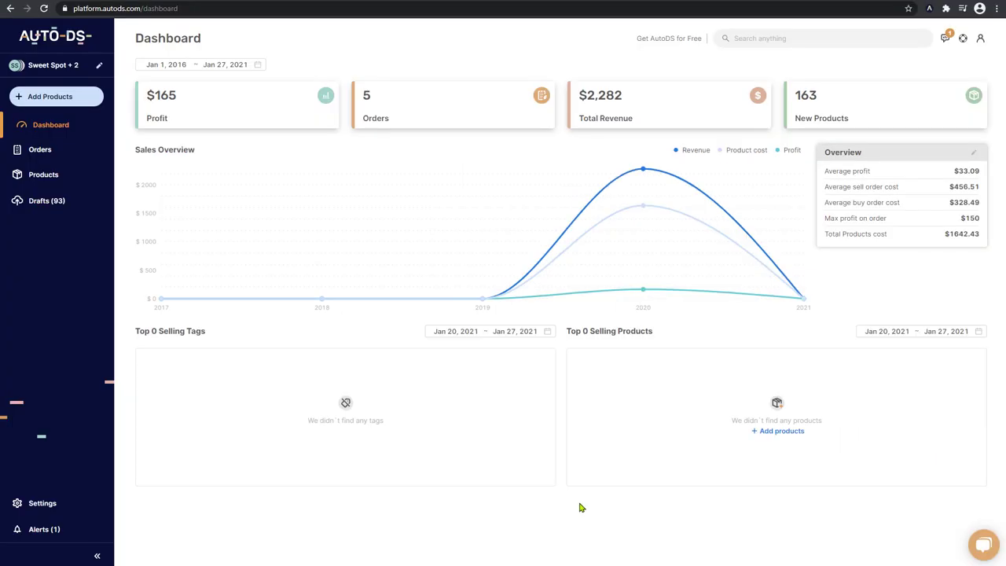
pyautogui.click(930, 8)
# Open the AutoDS extension popup to view the Untracked and Orders monitors and sync options
pyautogui.click(930, 9)
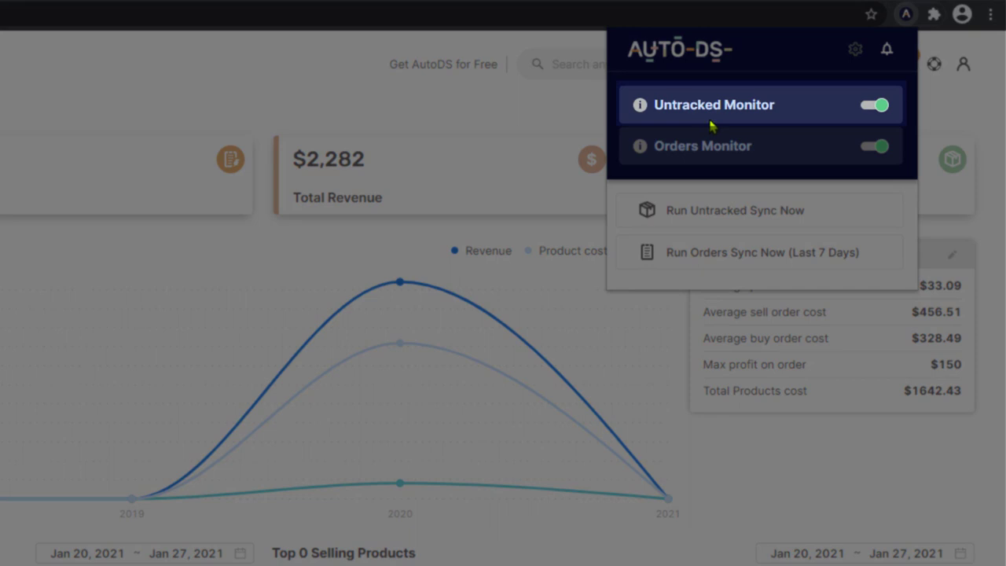
pyautogui.moveTo(643, 107)
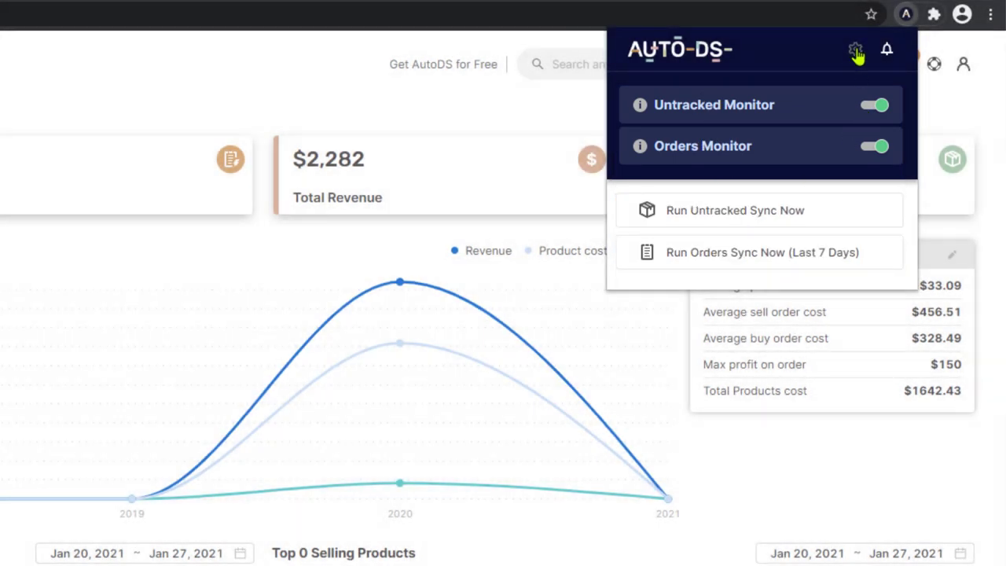
# Open the extension's Settings and inspect the file exchange token field
pyautogui.click(856, 50)
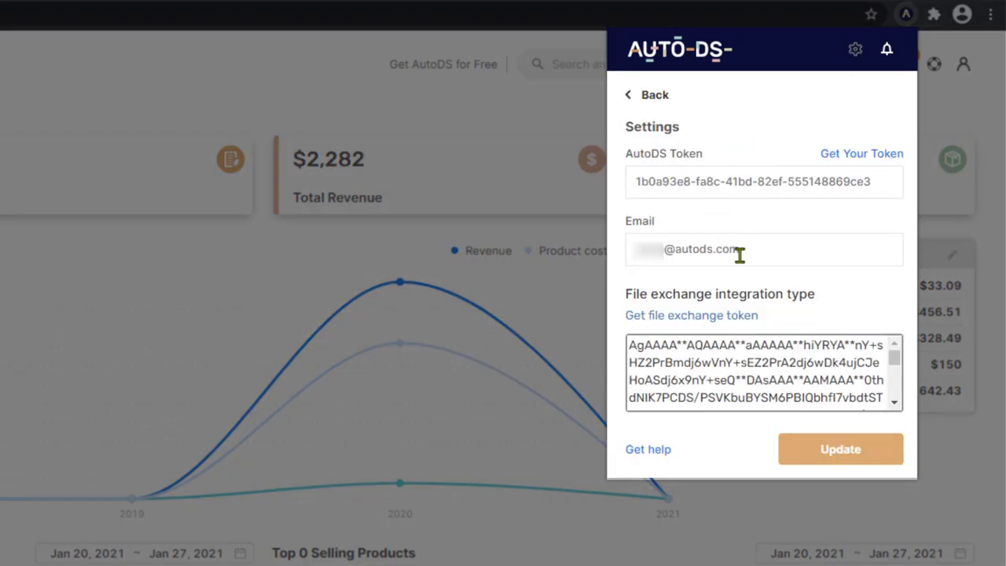
pyautogui.click(681, 362)
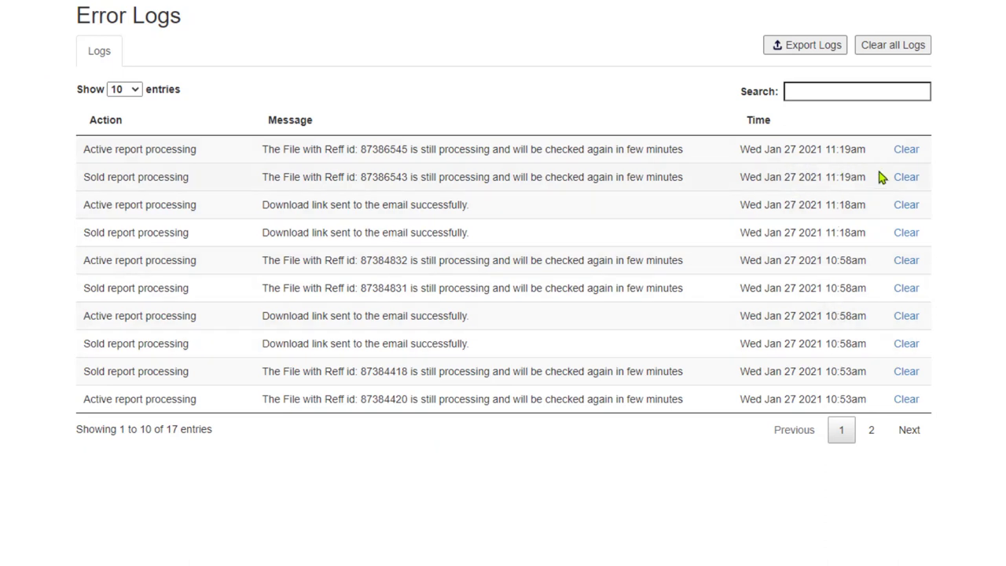
# Clear the newest error log entry and export the logs to logs.csv
pyautogui.click(907, 150)
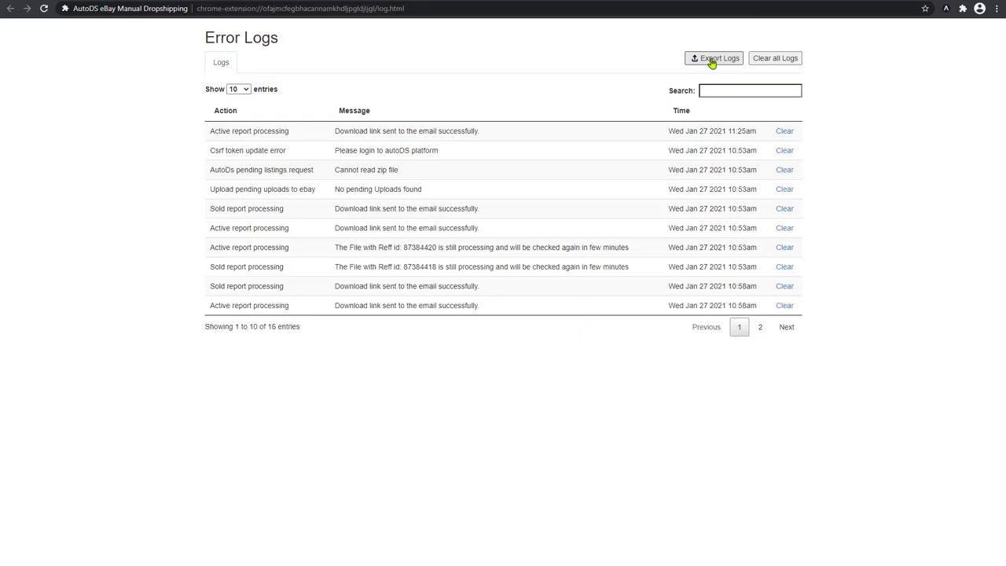
pyautogui.click(713, 59)
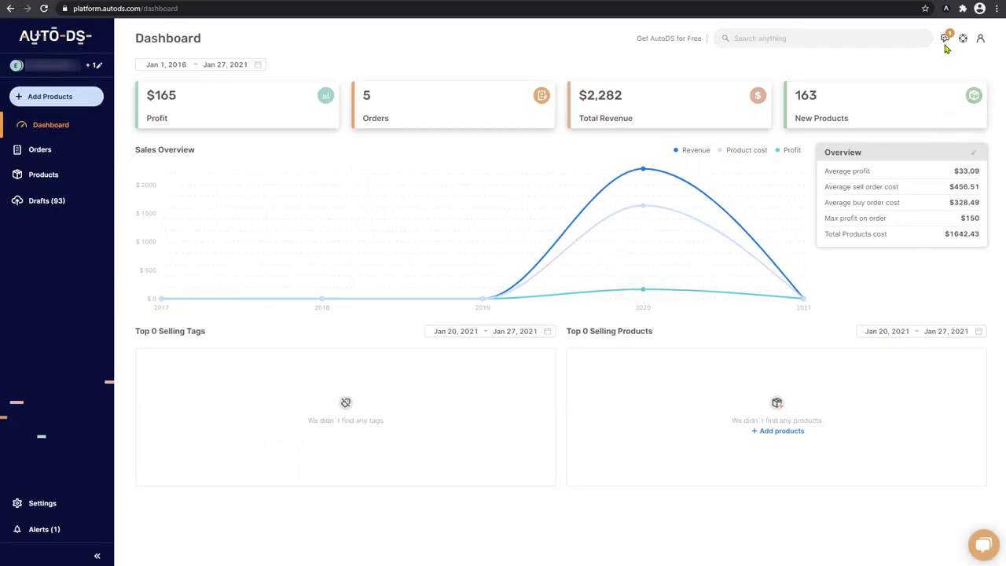
# Open the AutoDS extension panel to check its status
pyautogui.click(947, 8)
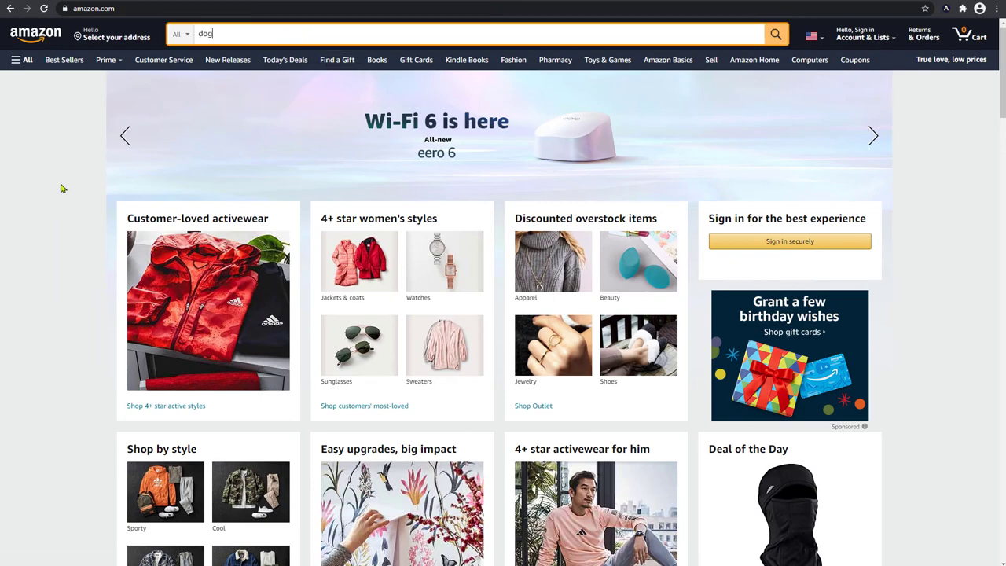
# Search Amazon for 'dog costume' and open the OCSOSO costume product page
pyautogui.write('costume')
pyautogui.press('Return')
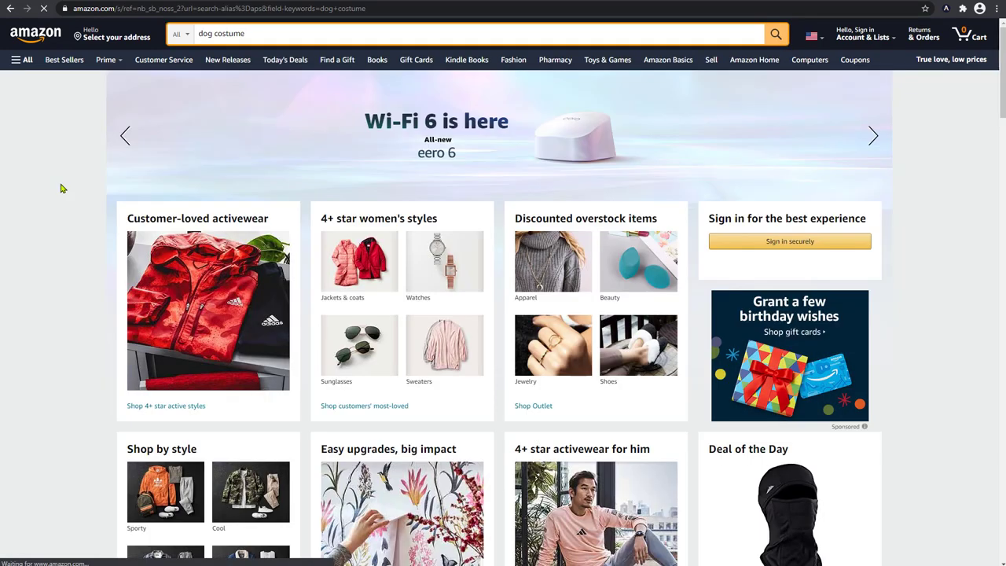
pyautogui.scroll(-3, 527, 218)
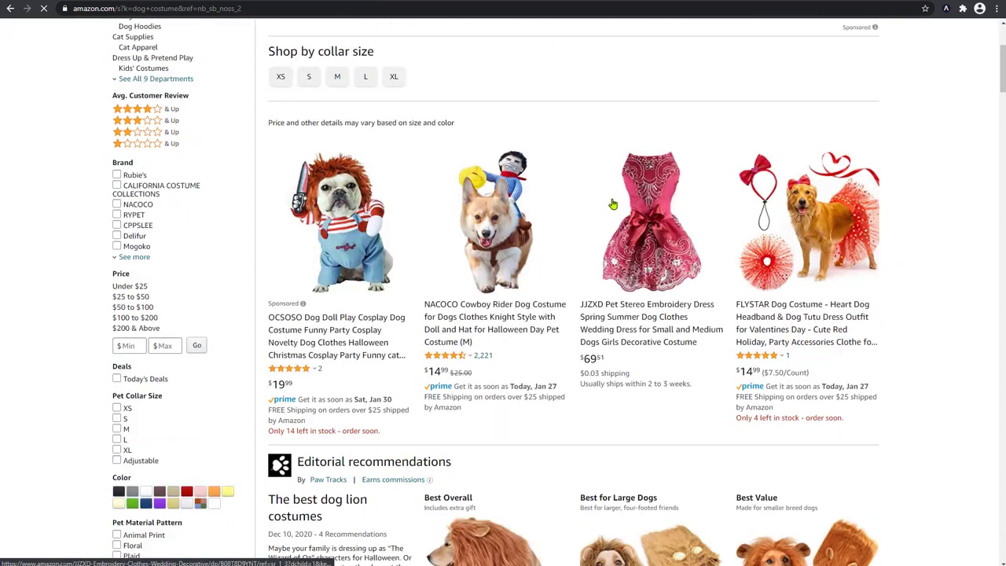
pyautogui.click(389, 238)
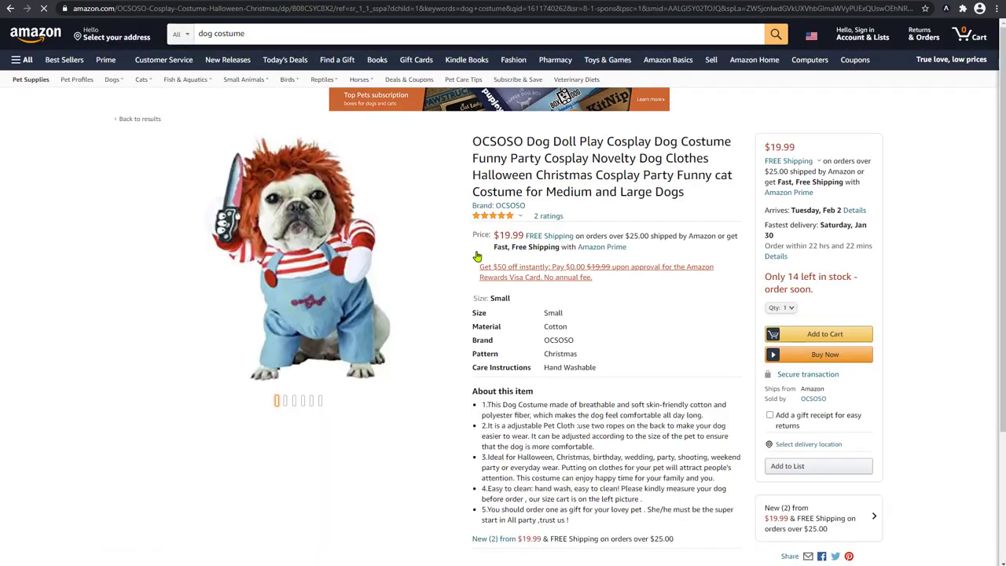
# Select the product ID B08CSYC8X2 in the page address
pyautogui.click(336, 12)
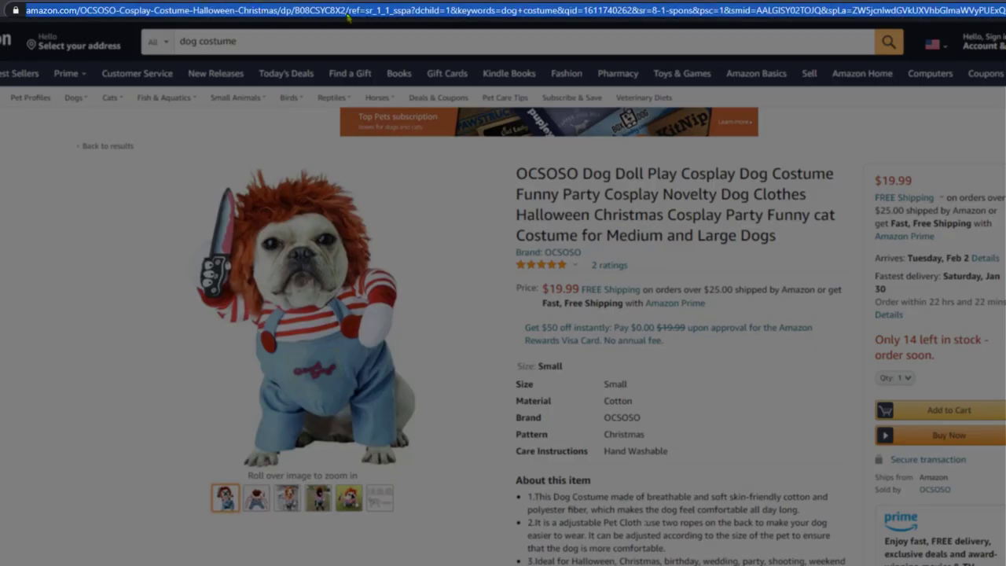
pyautogui.click(322, 11)
pyautogui.doubleClick(364, 10)
pyautogui.hotkey('ctrl', 'c')
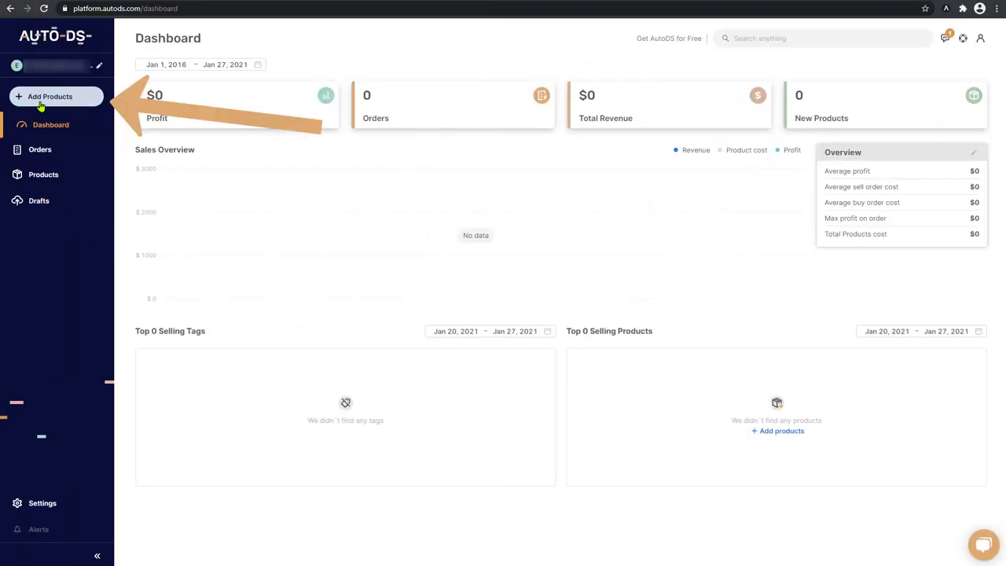
# Start a new product and select the second eBay store as the publish target
pyautogui.click(55, 99)
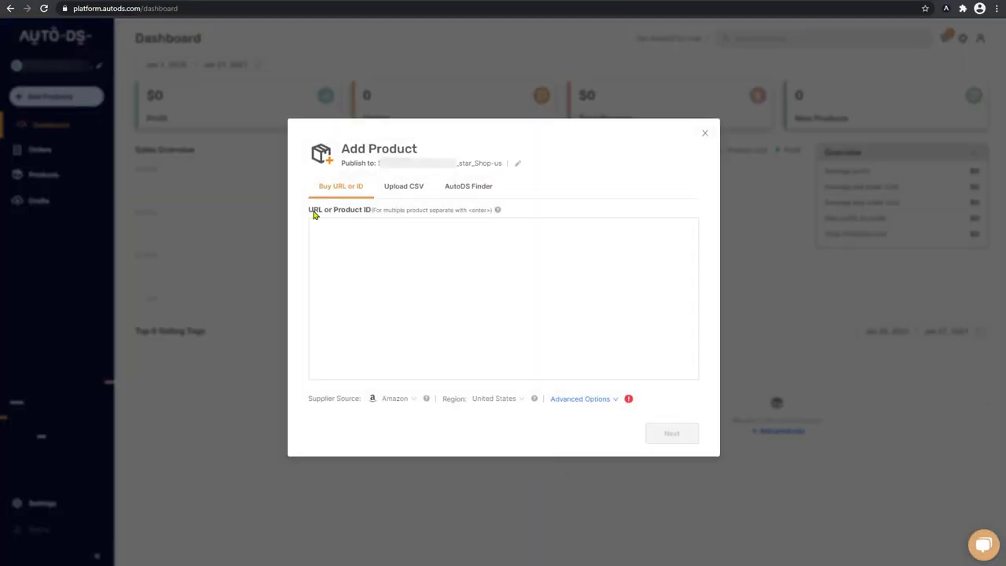
pyautogui.click(518, 163)
pyautogui.scroll(-2, 546, 221)
pyautogui.click(407, 335)
pyautogui.scroll(2, 503, 315)
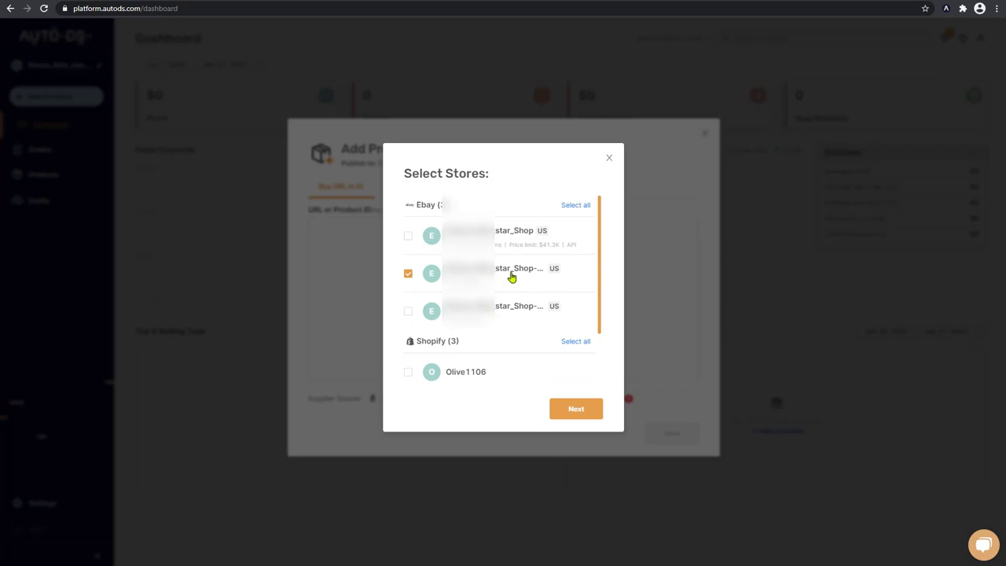
pyautogui.click(576, 409)
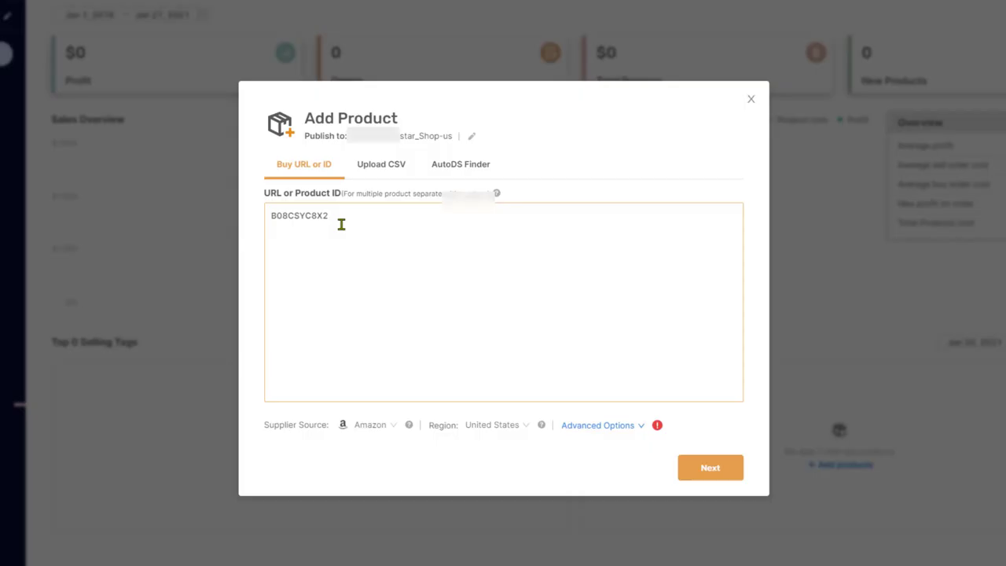
# Paste Amazon ID B08CSYC8X2 and remove the duplicate lines so it appears once
pyautogui.hotkey('ctrl', 'v')
pyautogui.press('Return')
pyautogui.hotkey('ctrl', 'v')
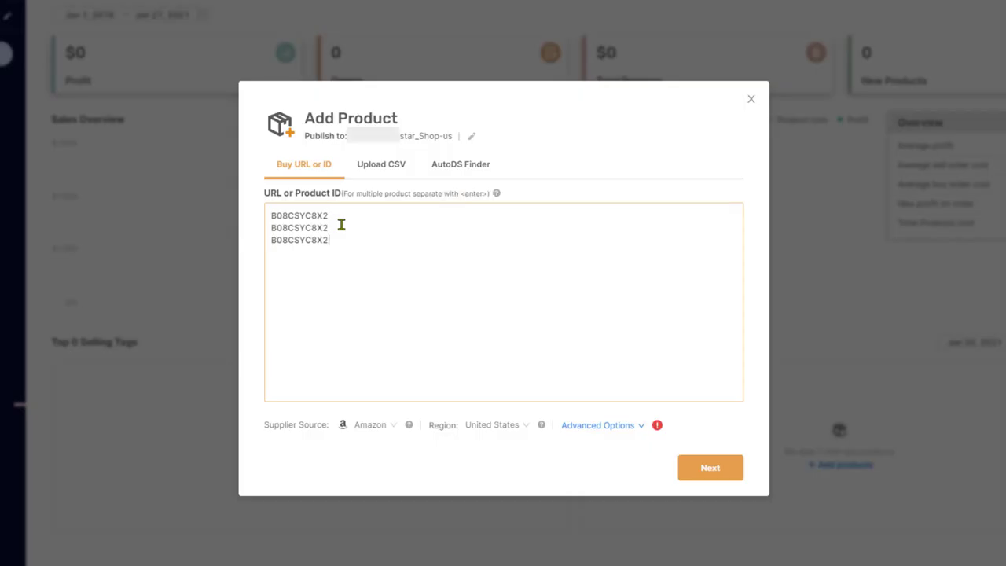
pyautogui.hotkey('ctrl', 'v')
pyautogui.press('Return')
pyautogui.hotkey('ctrl', 'v')
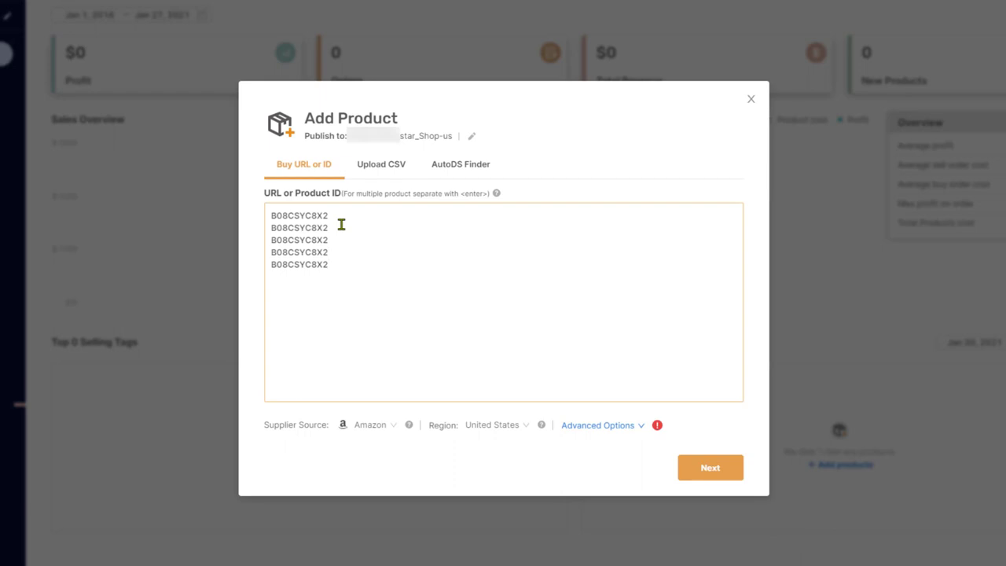
pyautogui.hotkey('shift', 'Up')
pyautogui.hotkey('shift', 'Up')
pyautogui.hotkey('shift', 'Up')
pyautogui.hotkey('shift', 'Home')
pyautogui.press('BackSpace')
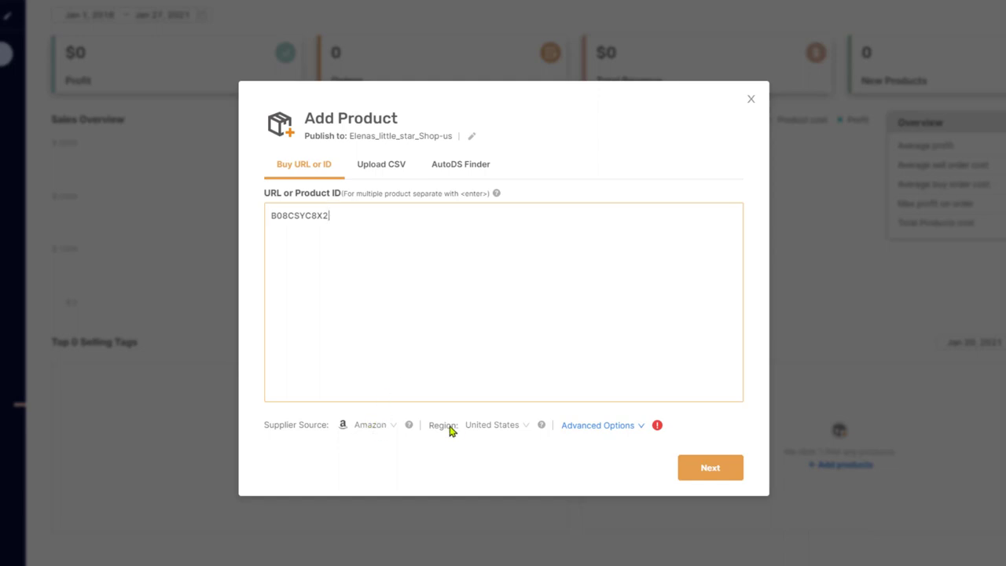
# Uncheck 'Use each supplier's default settings' and advance past Pricing and Shipping & policies
pyautogui.click(697, 463)
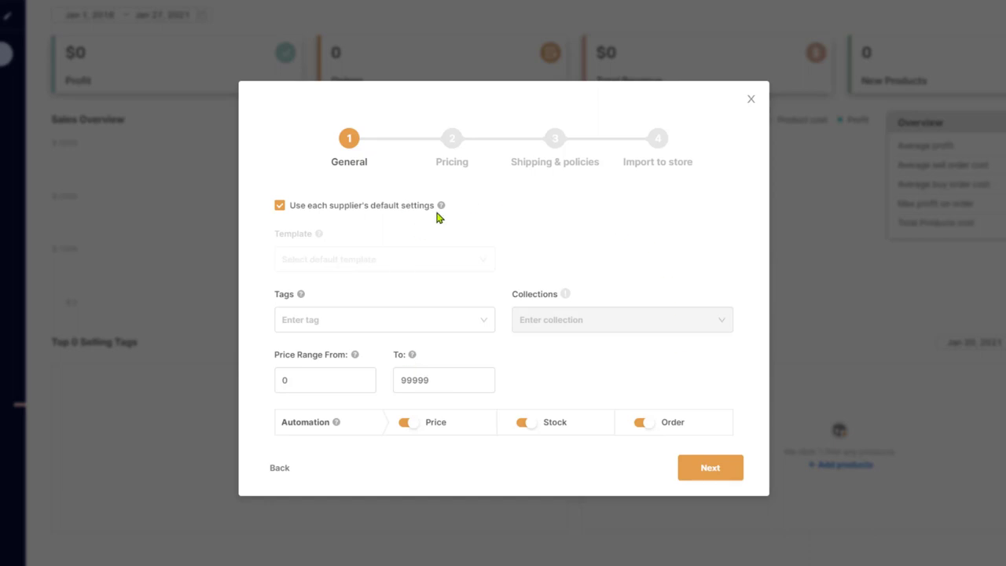
pyautogui.click(356, 207)
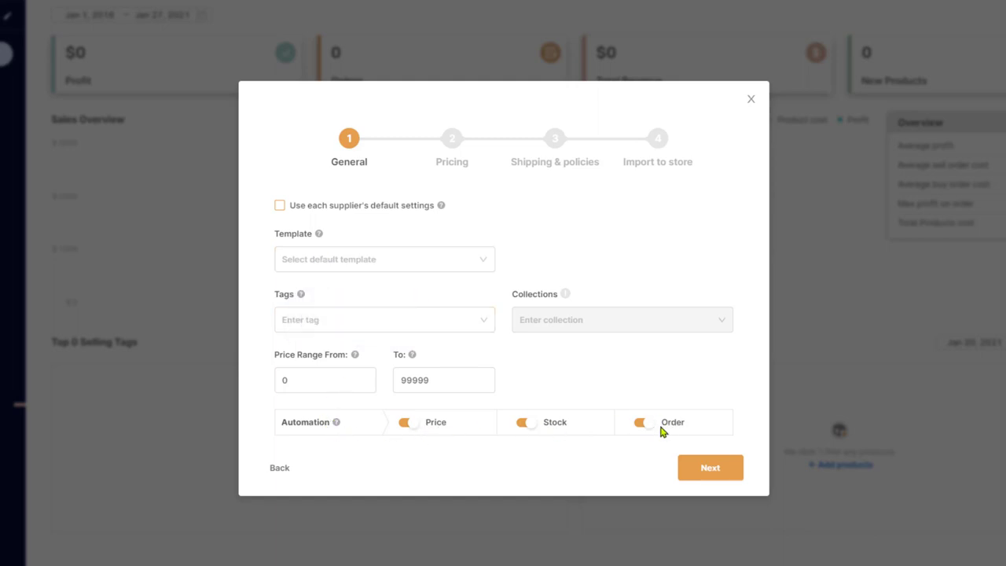
pyautogui.click(699, 471)
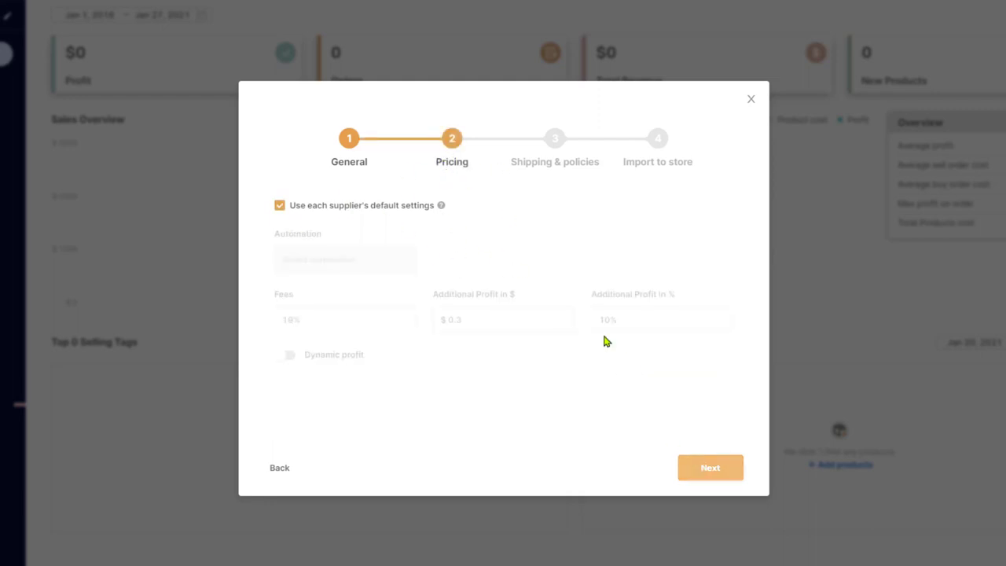
pyautogui.click(700, 470)
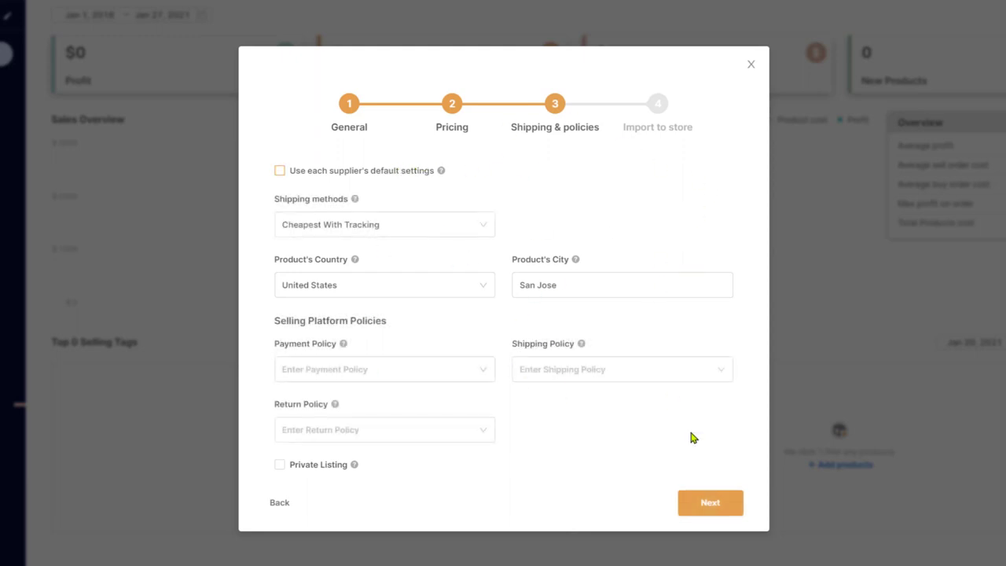
pyautogui.click(695, 510)
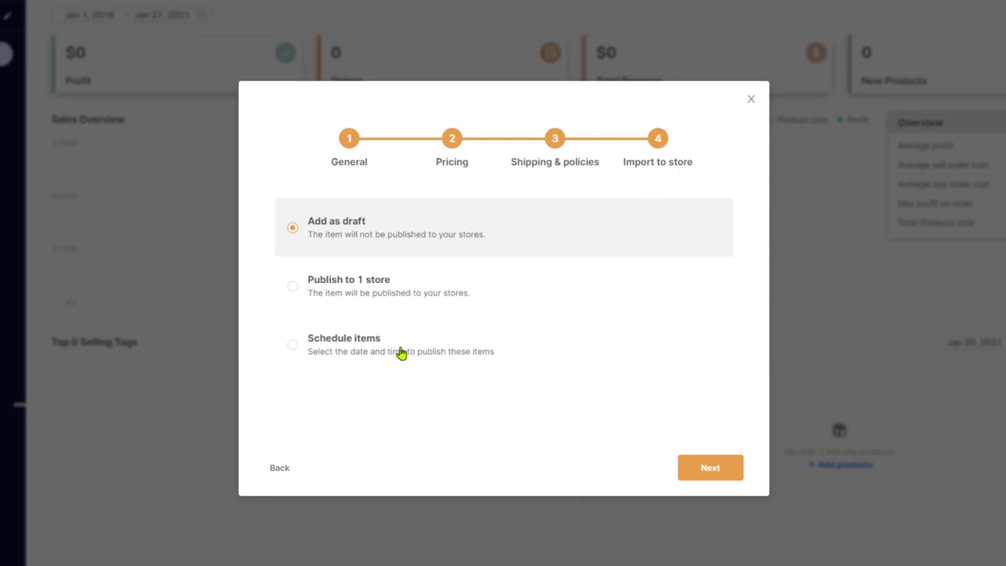
# Choose Schedule items for 2021-01-28 at 22:00 and finish the import
pyautogui.click(352, 350)
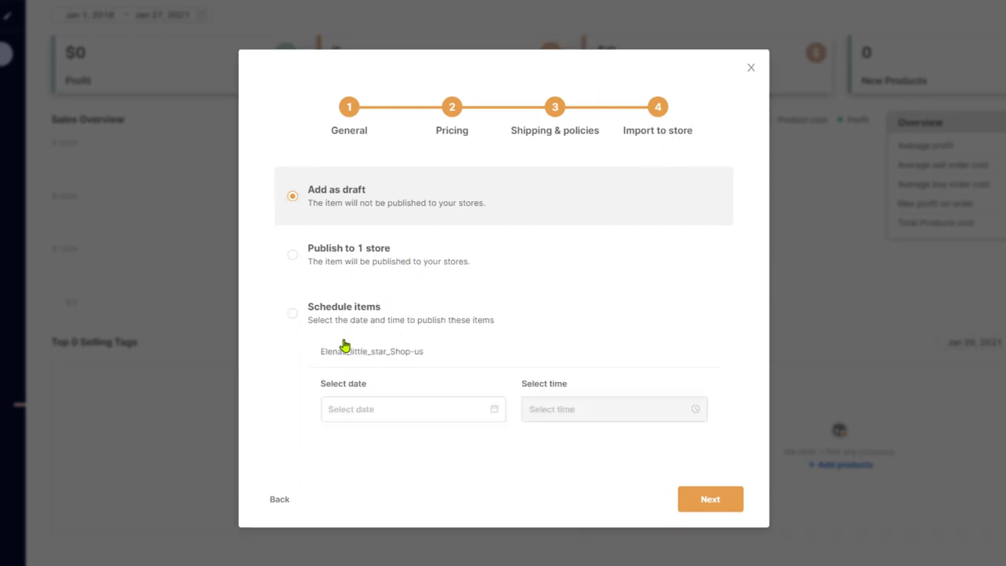
pyautogui.click(387, 414)
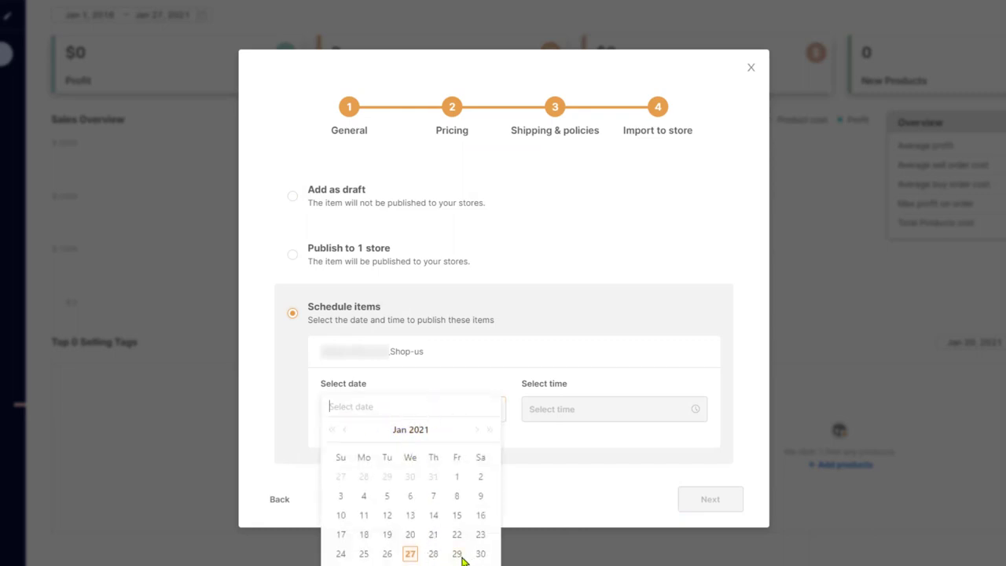
pyautogui.click(433, 557)
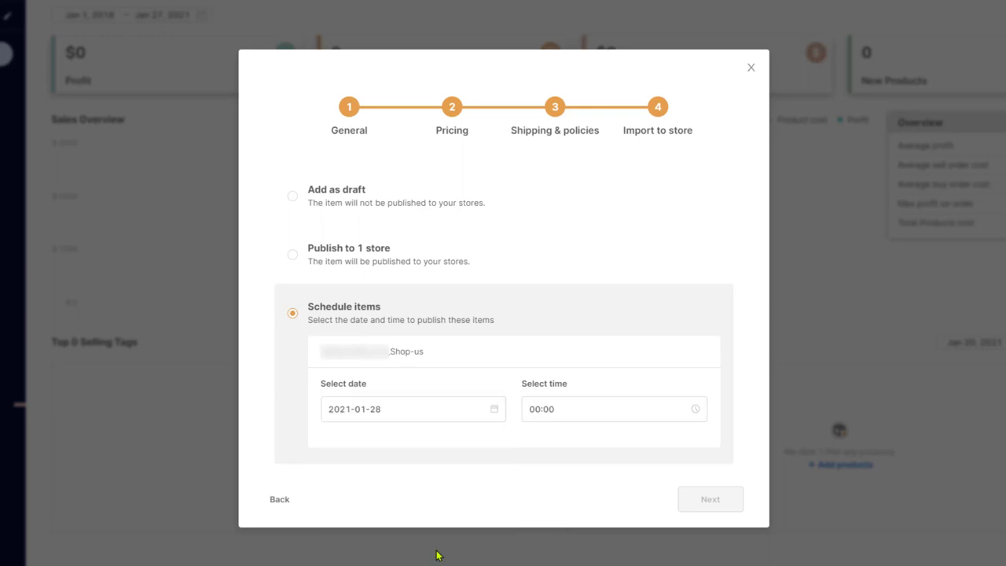
pyautogui.click(597, 406)
pyautogui.scroll(-5, 534, 464)
pyautogui.click(533, 495)
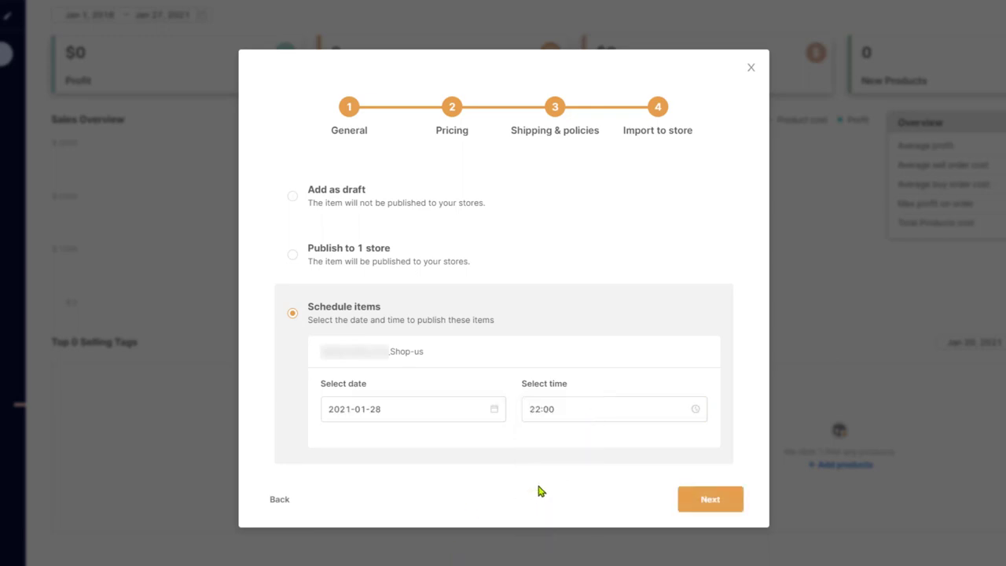
pyautogui.click(709, 500)
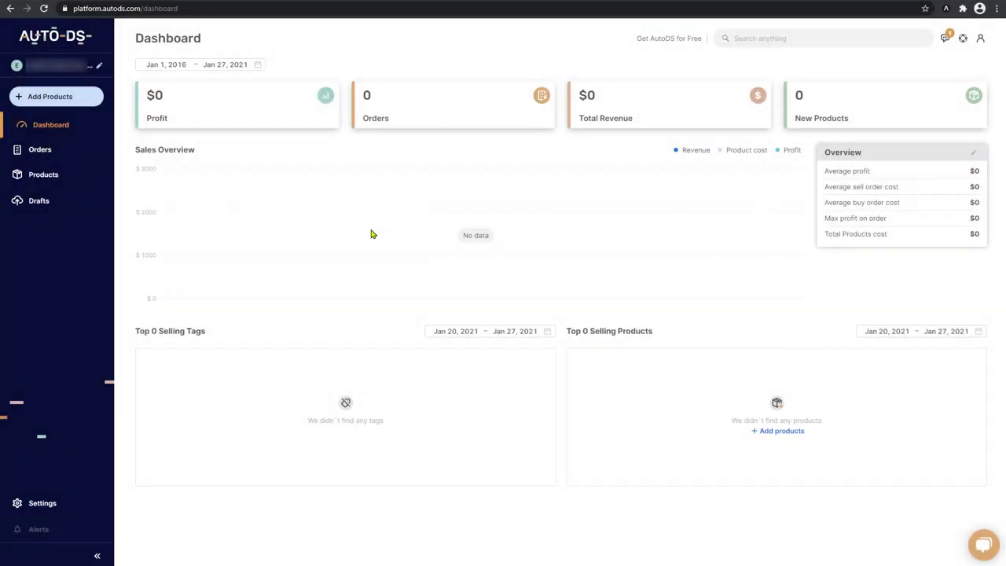
# Review the dog costume under Drafts > Scheduled in the Jan 28, 2021 group
pyautogui.click(44, 203)
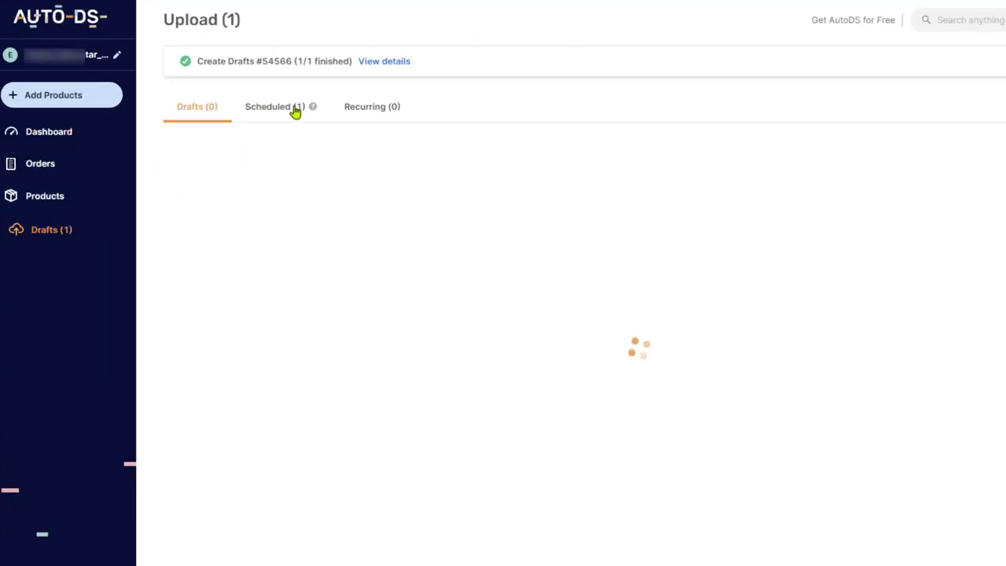
pyautogui.click(284, 111)
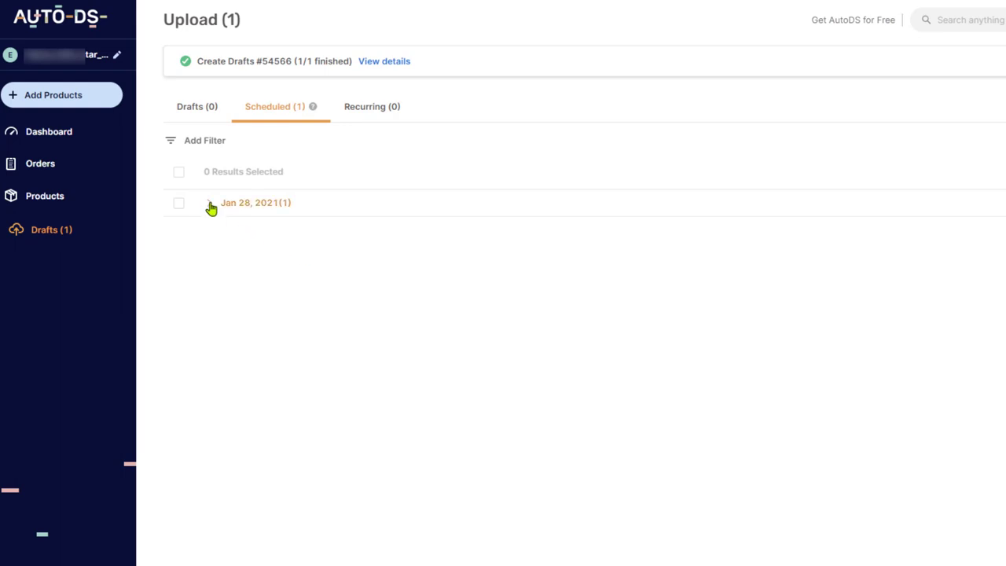
pyautogui.click(210, 206)
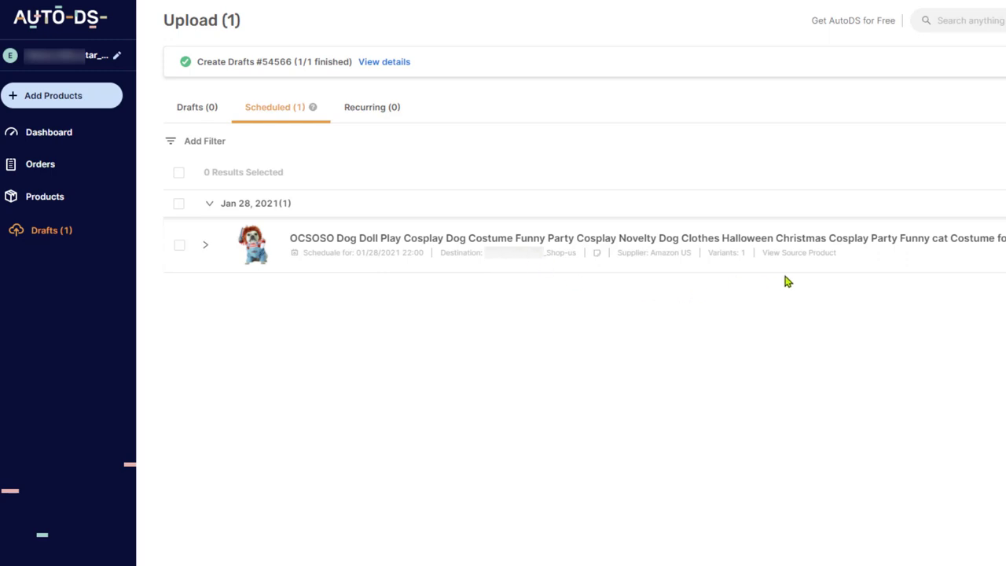
pyautogui.click(206, 249)
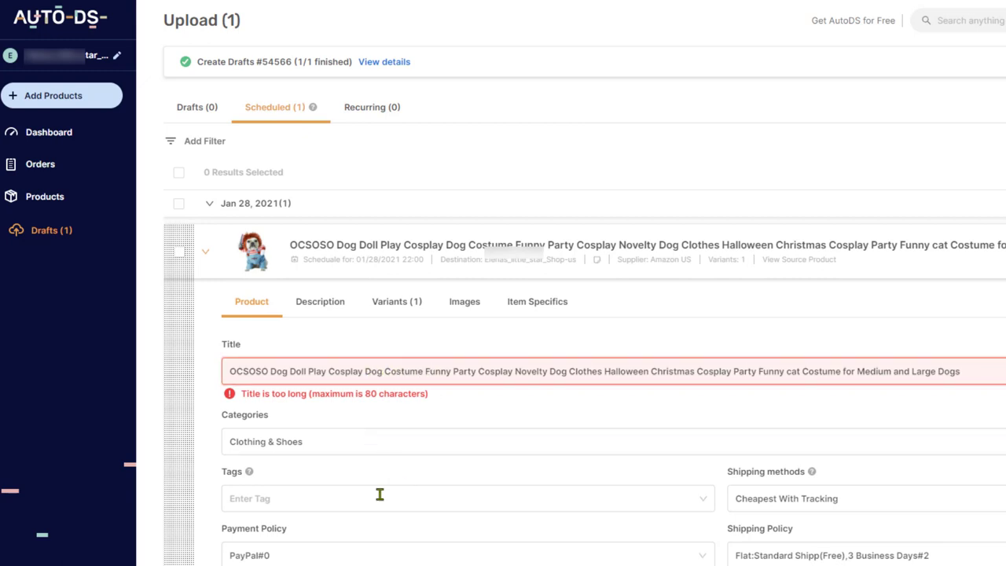
pyautogui.scroll(-3, 350, 510)
pyautogui.scroll(3, 313, 359)
pyautogui.scroll(-3, 599, 443)
pyautogui.scroll(3, 967, 313)
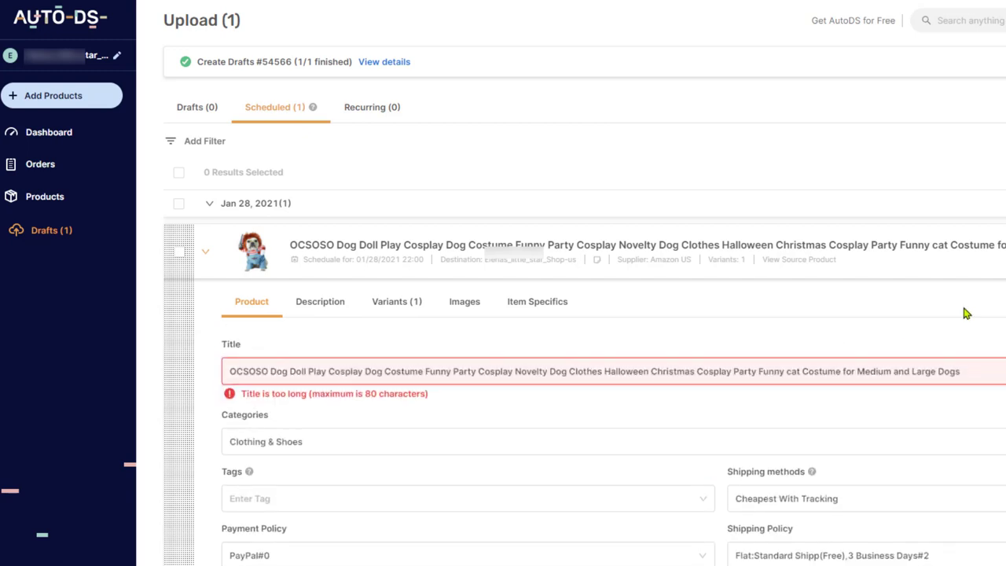
pyautogui.click(205, 251)
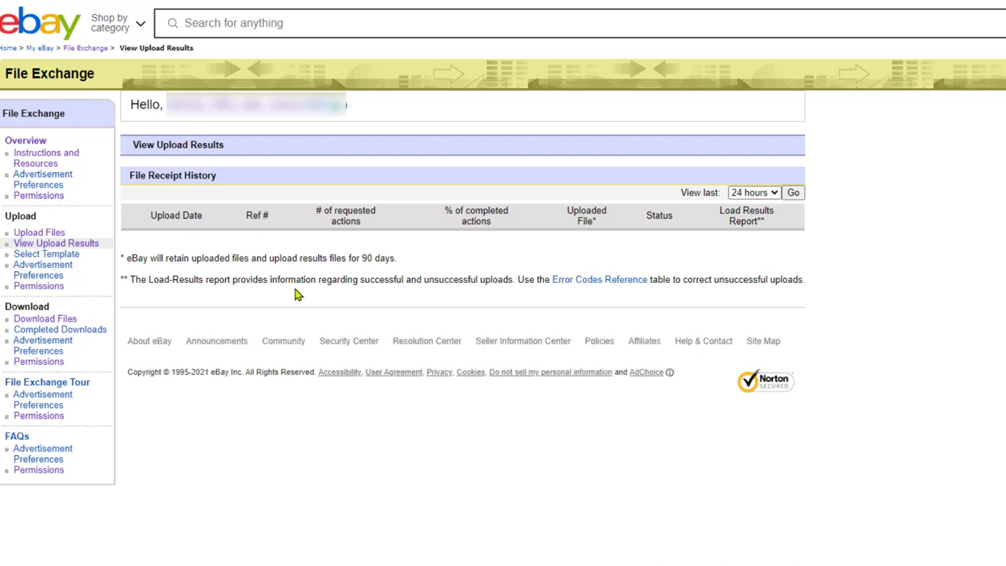
# Show eBay File Exchange's View Upload Results page
pyautogui.click(39, 243)
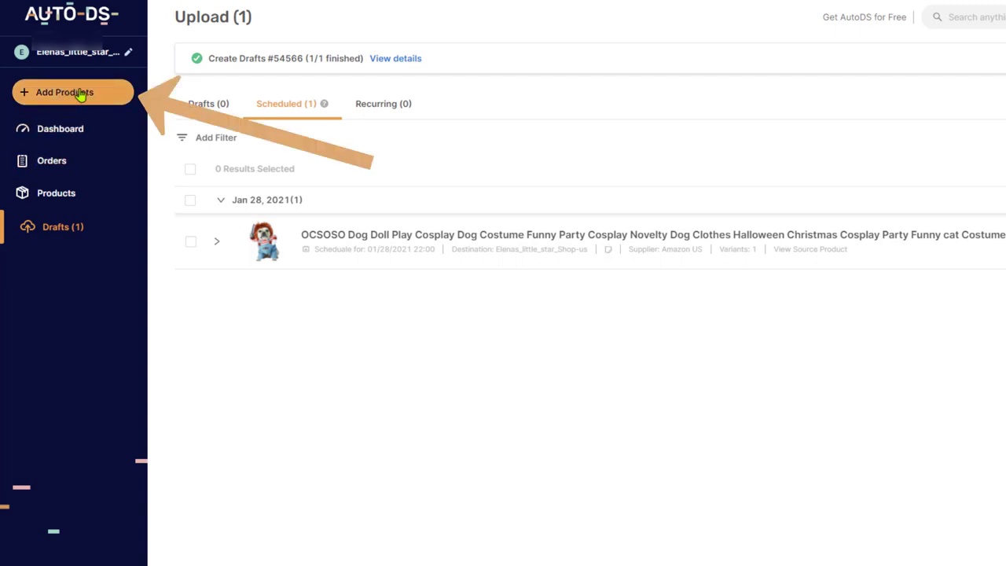
# In AutoDS Finder, request 20 Best Sellers and 20 Coupon Products
pyautogui.click(96, 93)
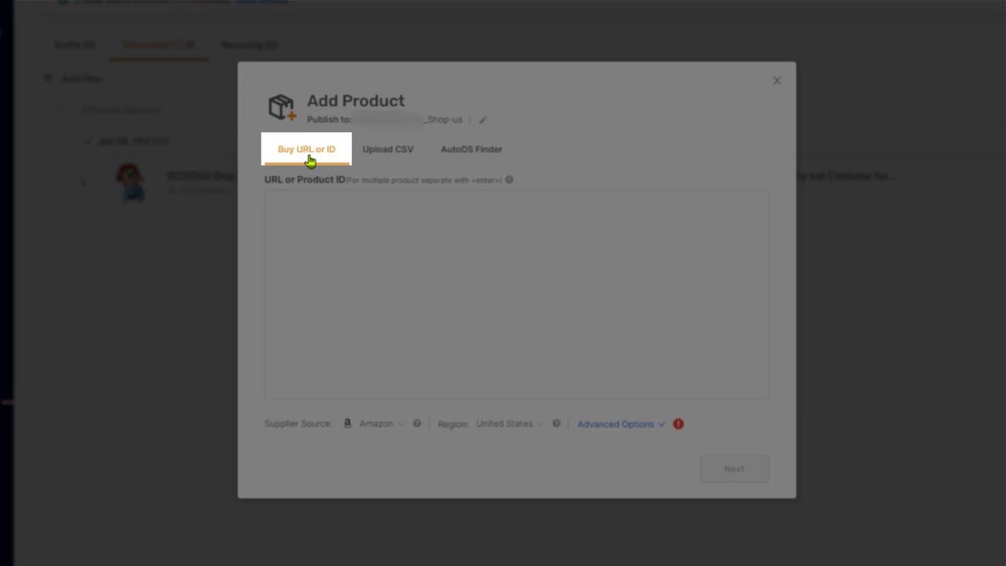
pyautogui.click(473, 156)
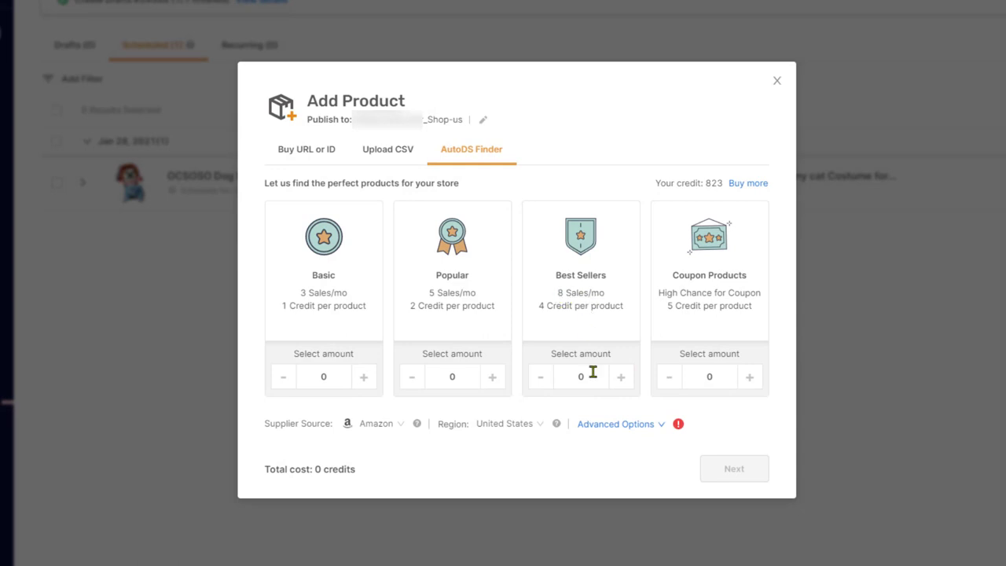
pyautogui.click(556, 374)
pyautogui.doubleClick(555, 374)
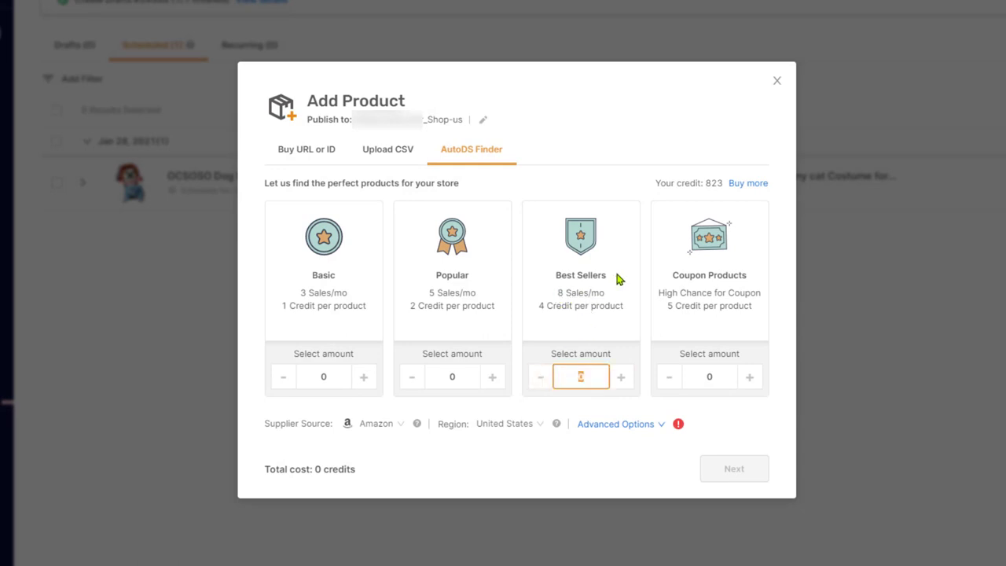
pyautogui.write('20')
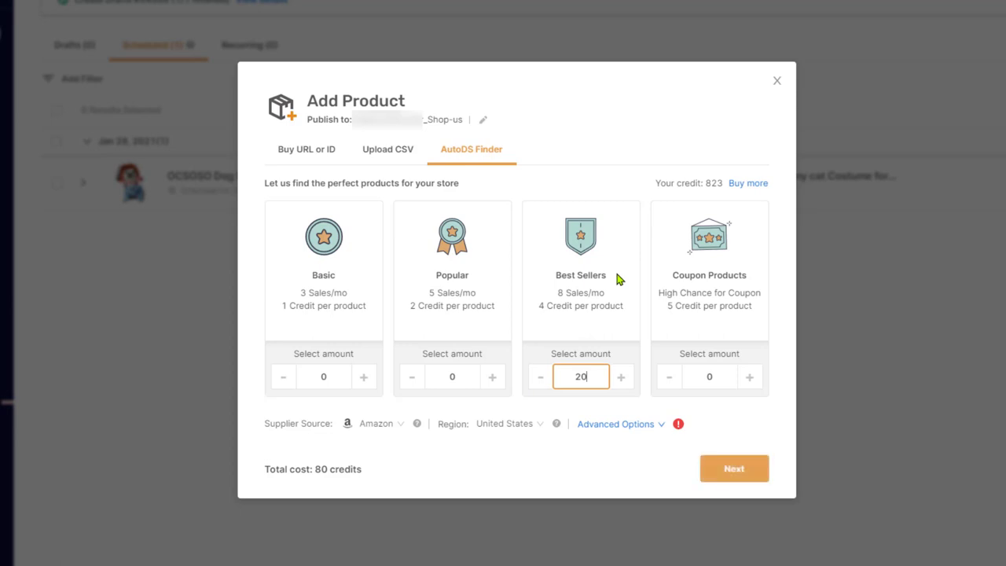
pyautogui.doubleClick(720, 375)
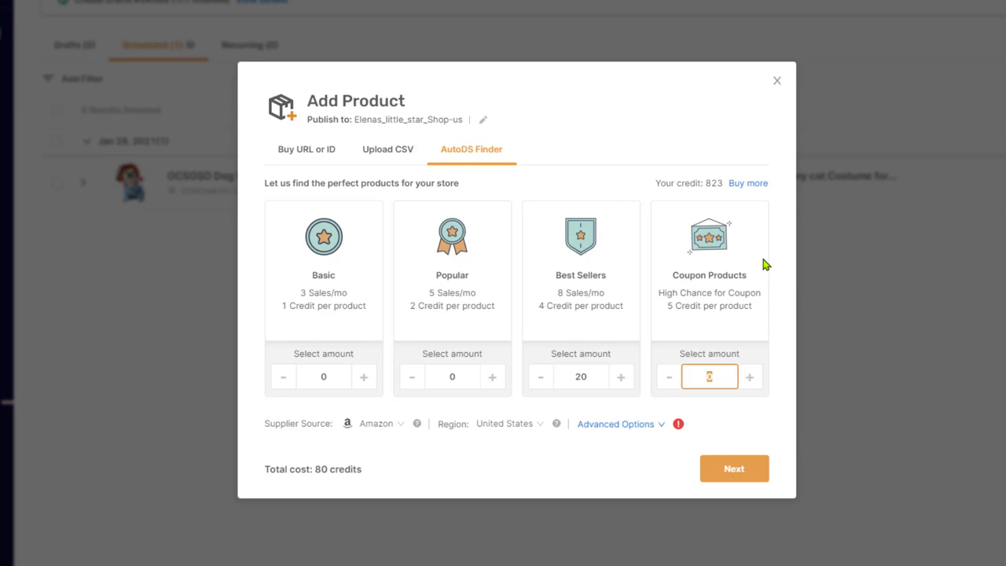
pyautogui.write('20')
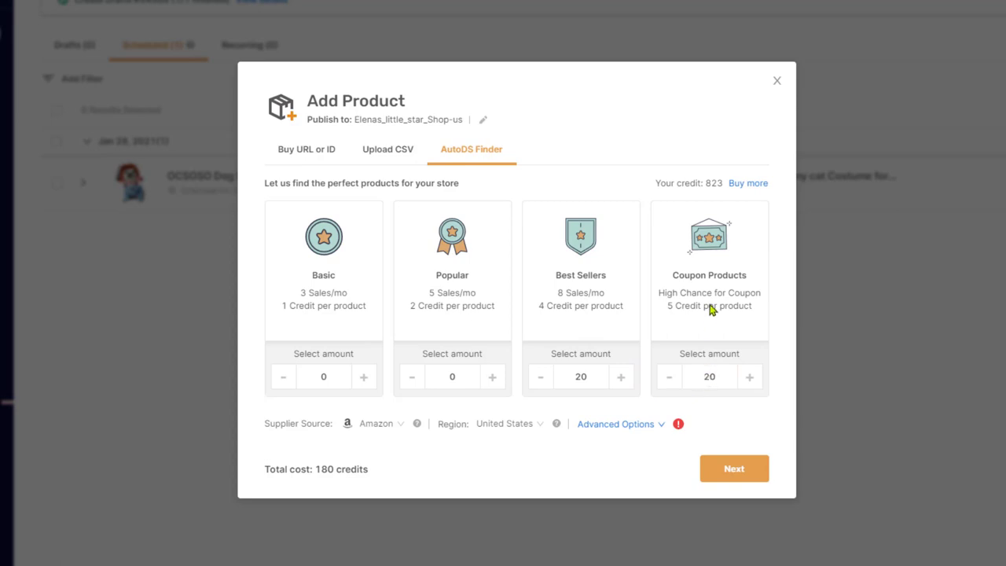
# Accept the default General, Pricing and Shipping & policies settings to reach Import to store
pyautogui.click(736, 472)
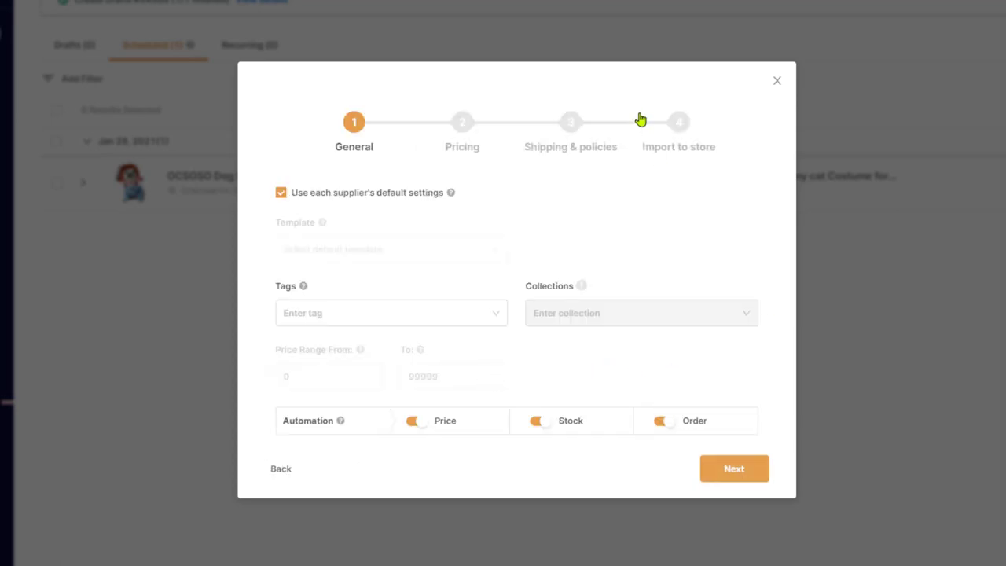
pyautogui.click(724, 469)
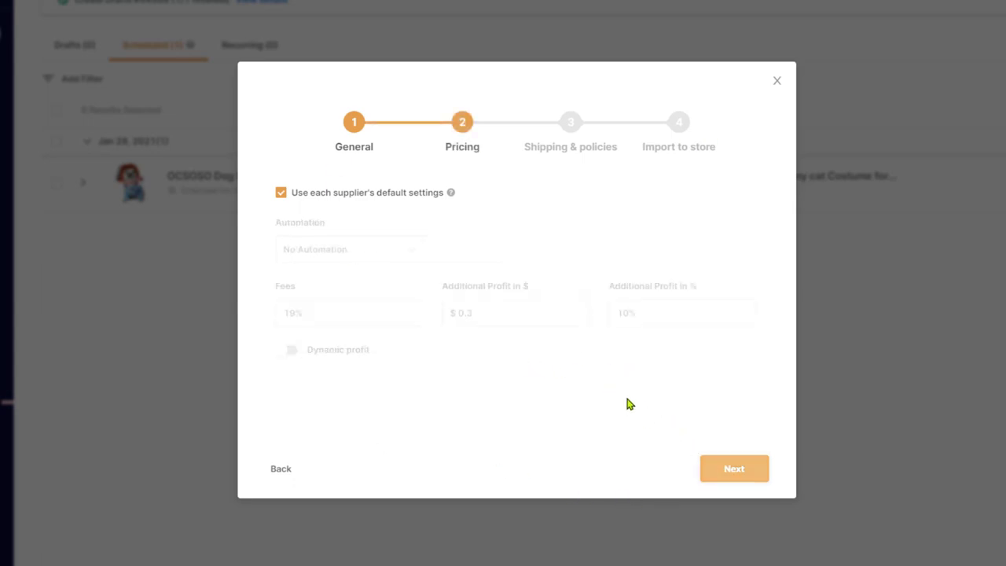
pyautogui.click(725, 470)
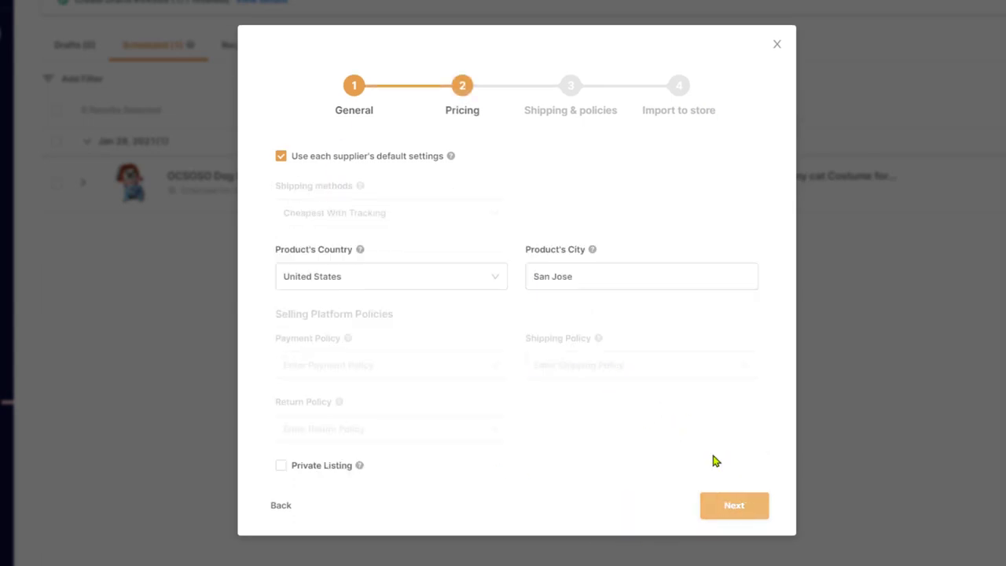
pyautogui.click(735, 510)
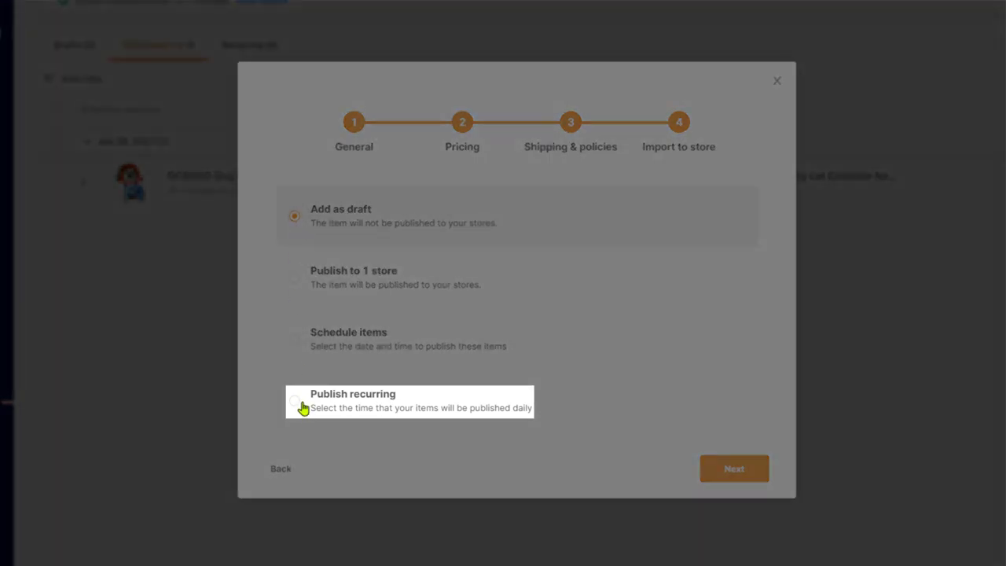
# Select Publish recurring and change the daily publish time from 11:00 to 16:00
pyautogui.click(296, 403)
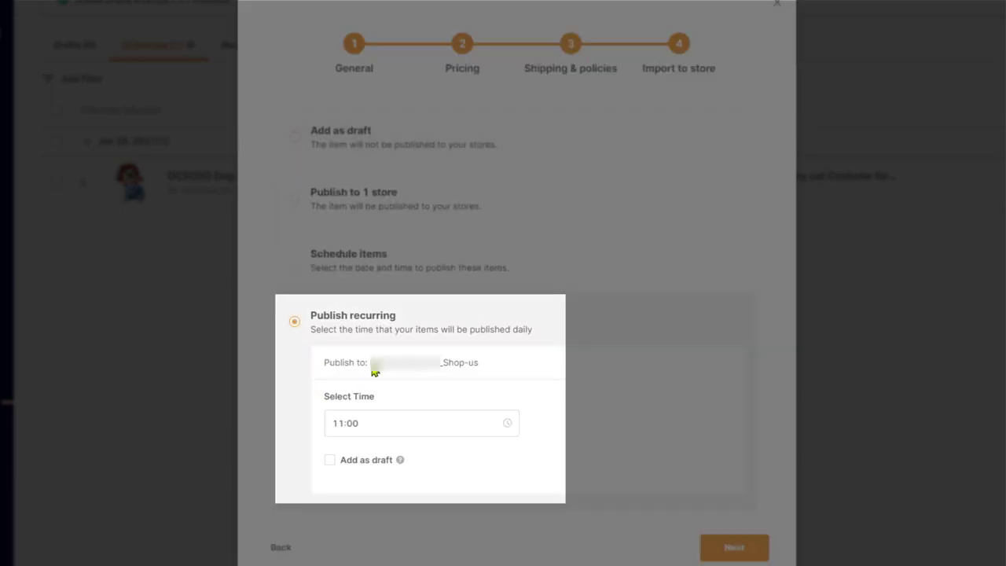
pyautogui.doubleClick(376, 421)
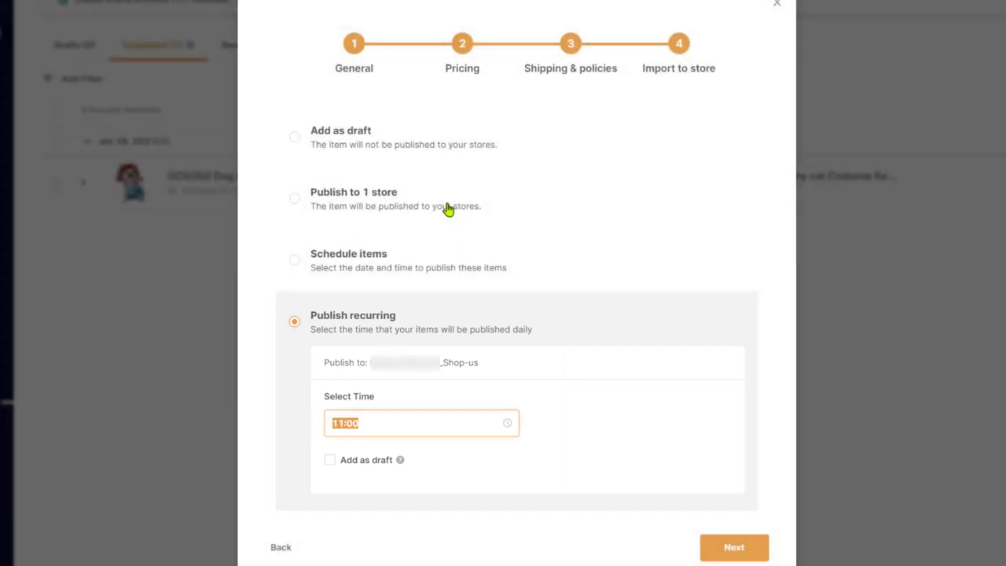
pyautogui.click(507, 424)
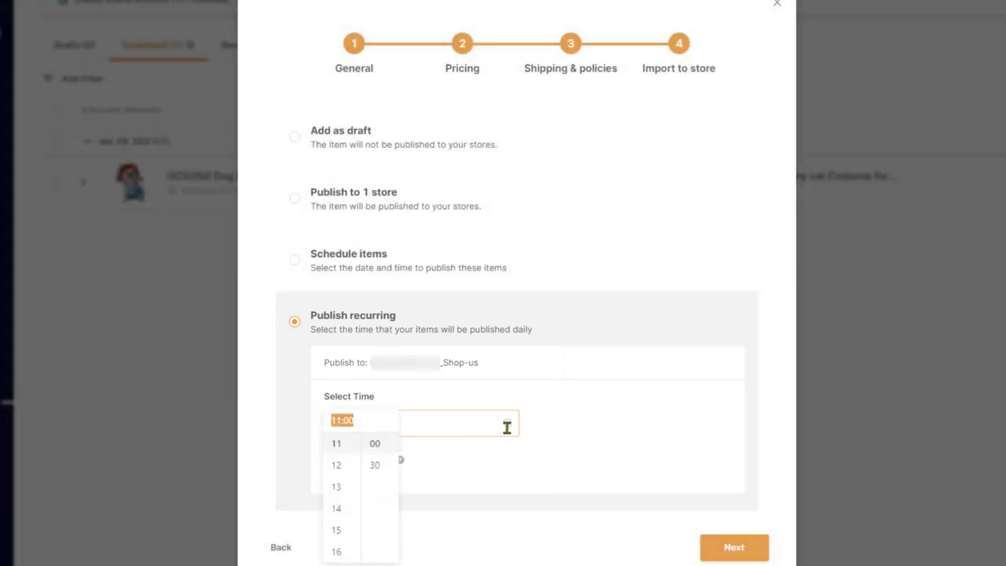
pyautogui.click(338, 553)
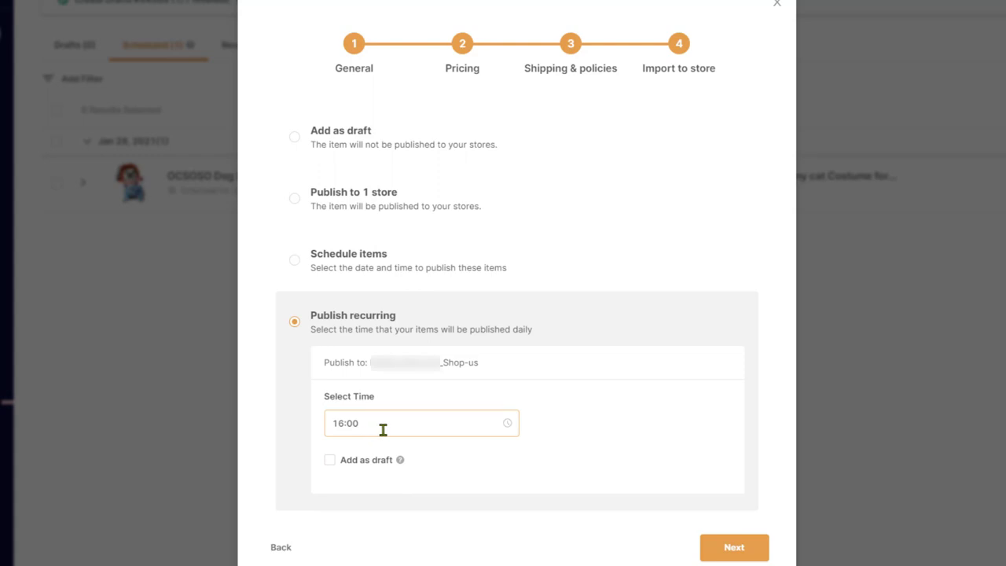